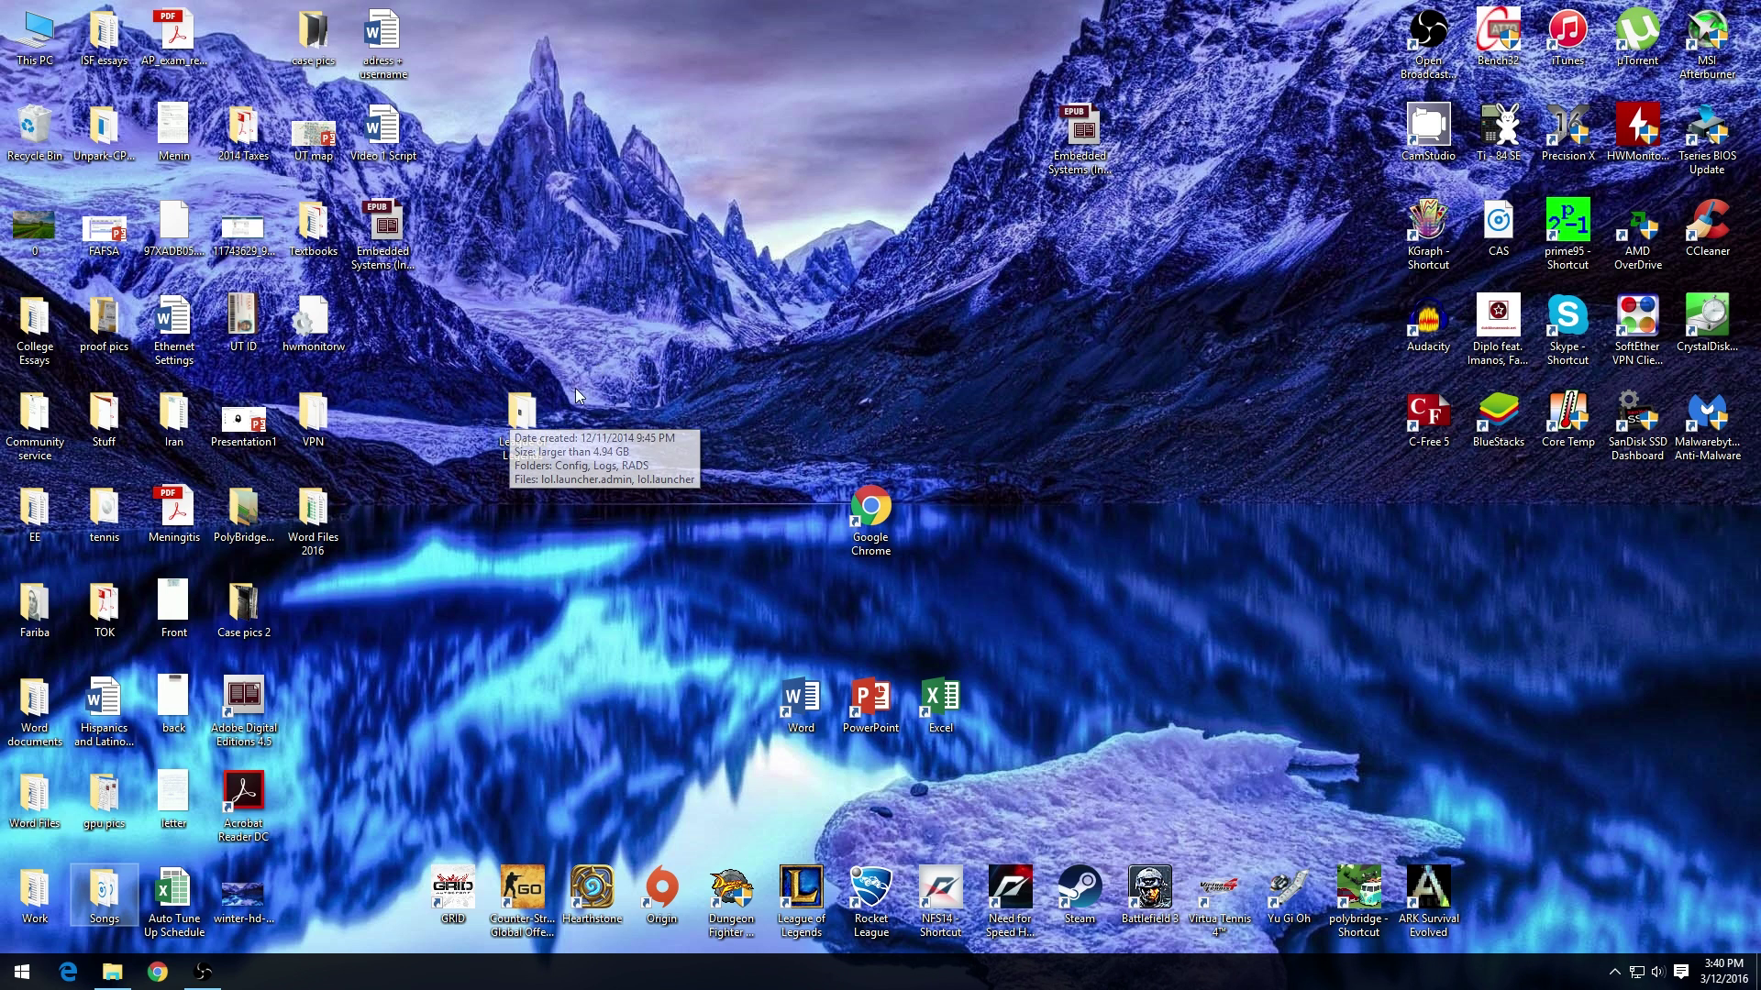
Open the Config folder inside the League of Legends folder
click(537, 428)
double_click(537, 428)
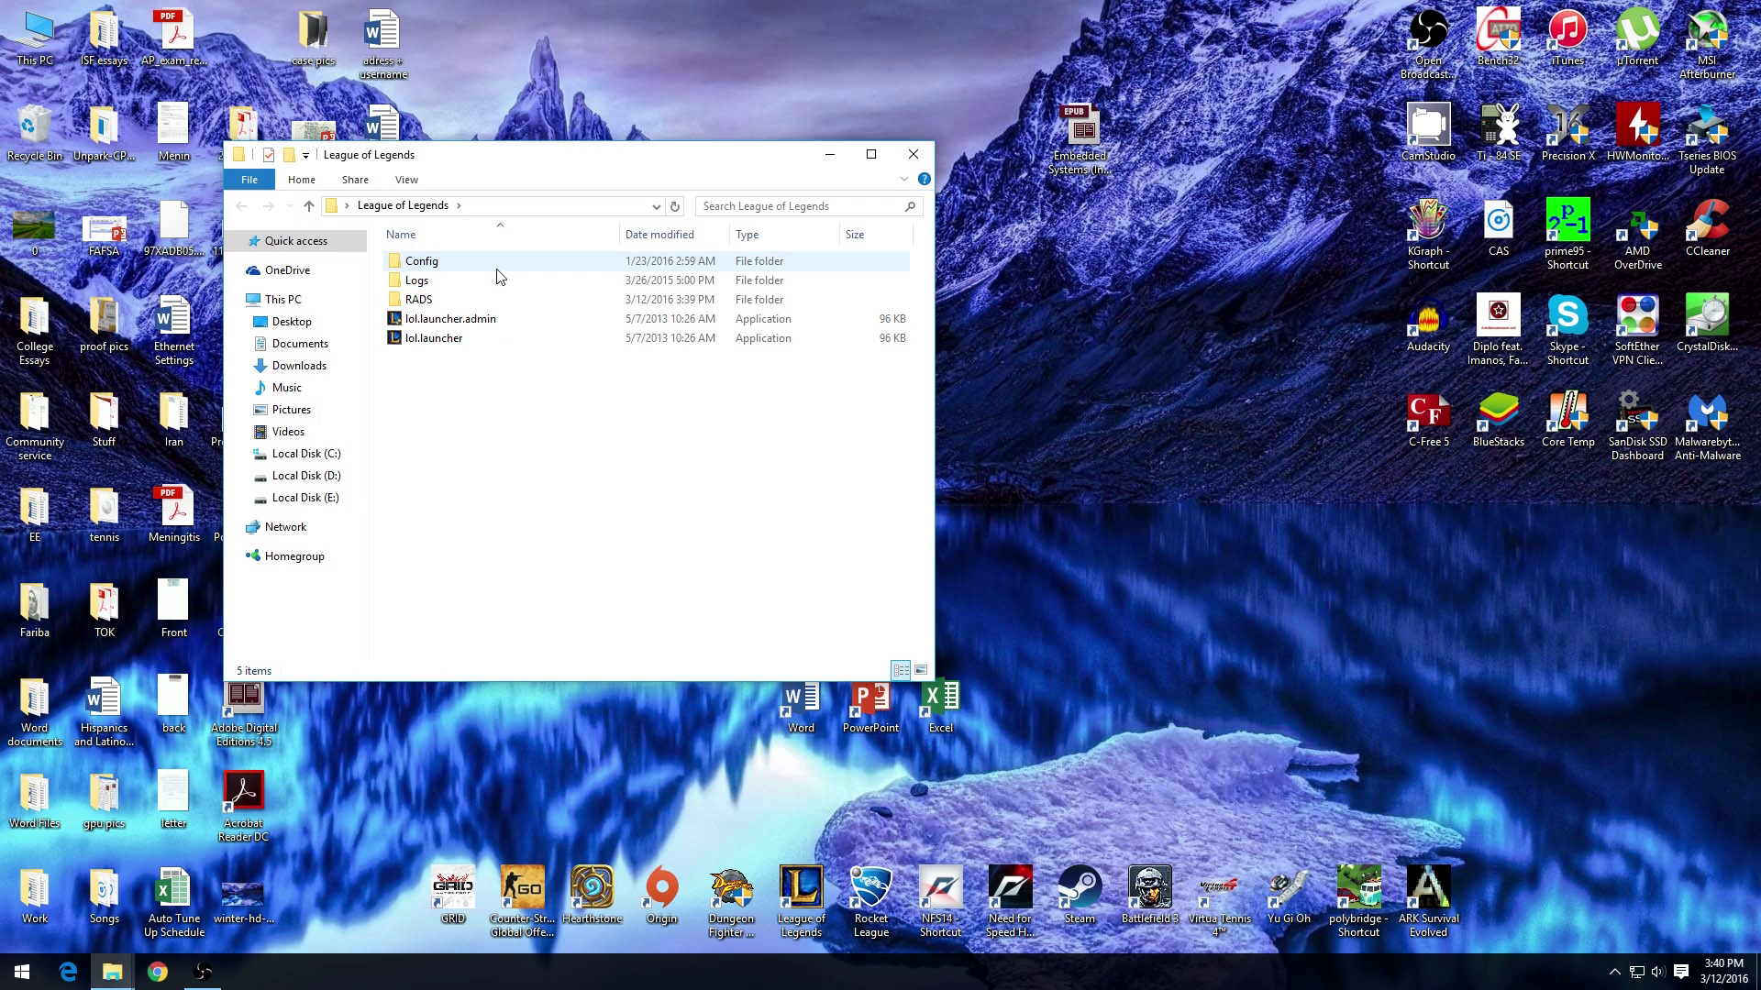
double_click(497, 266)
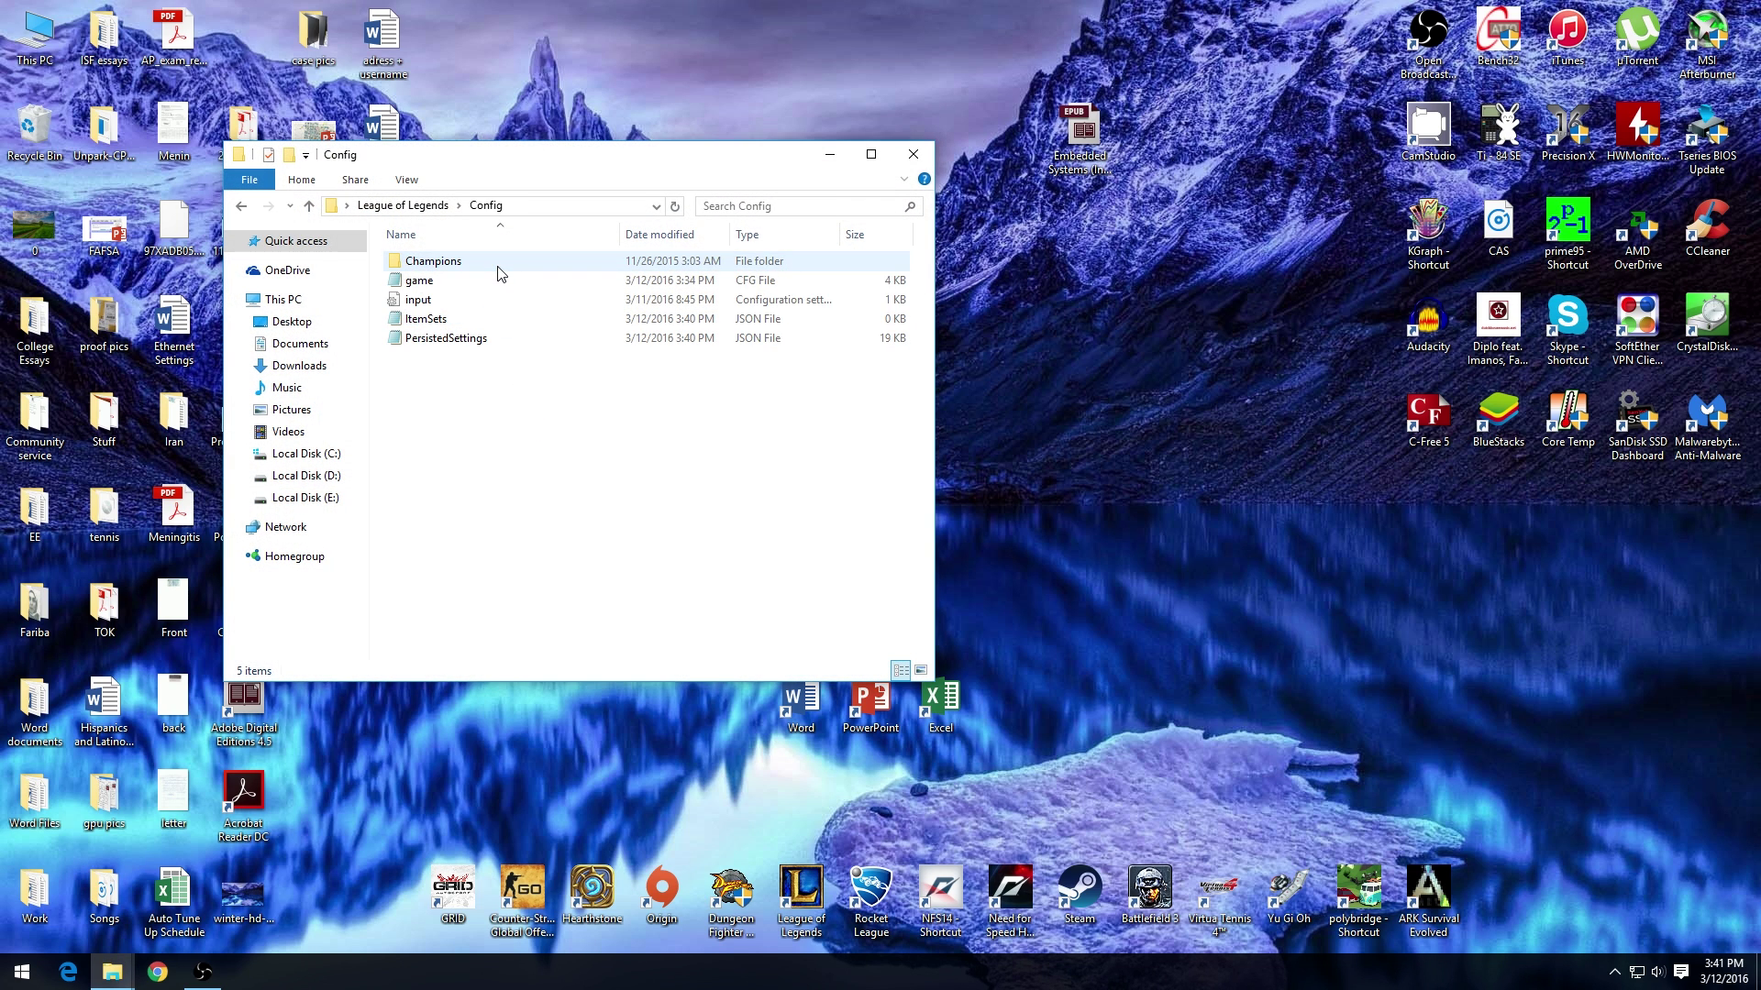
Confirm in PersistedSettings Properties that Read-only is unticked
click(470, 346)
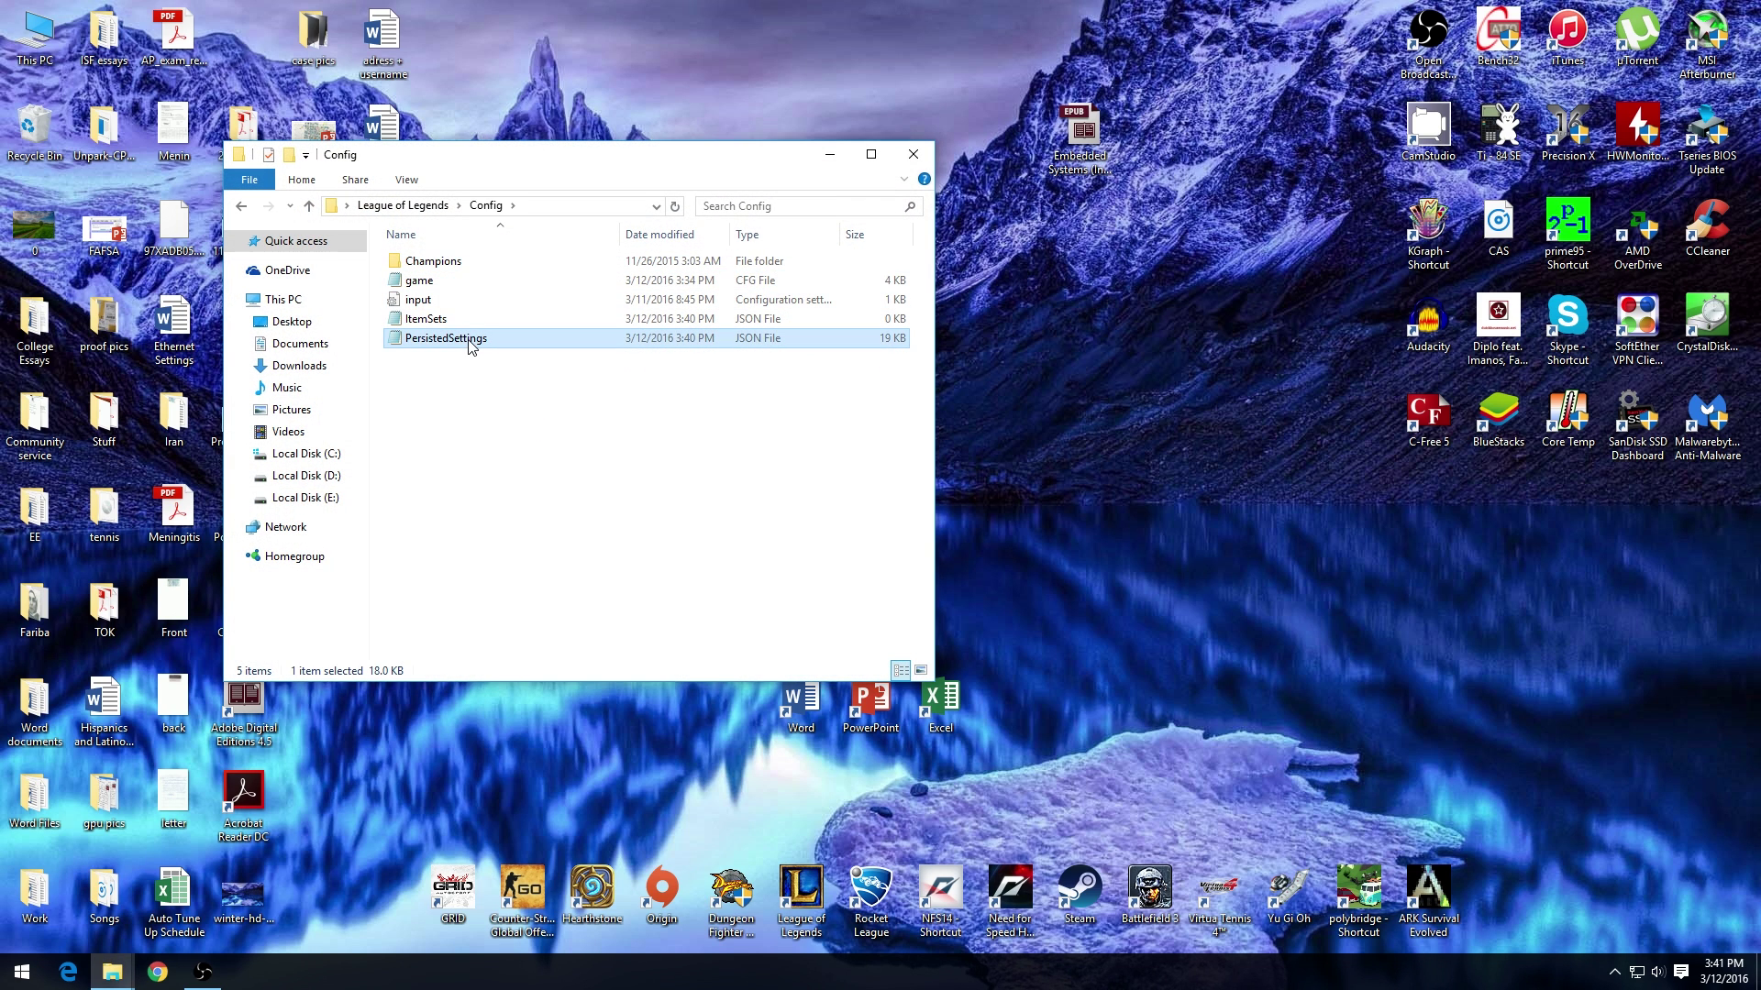
right_click(421, 341)
click(511, 629)
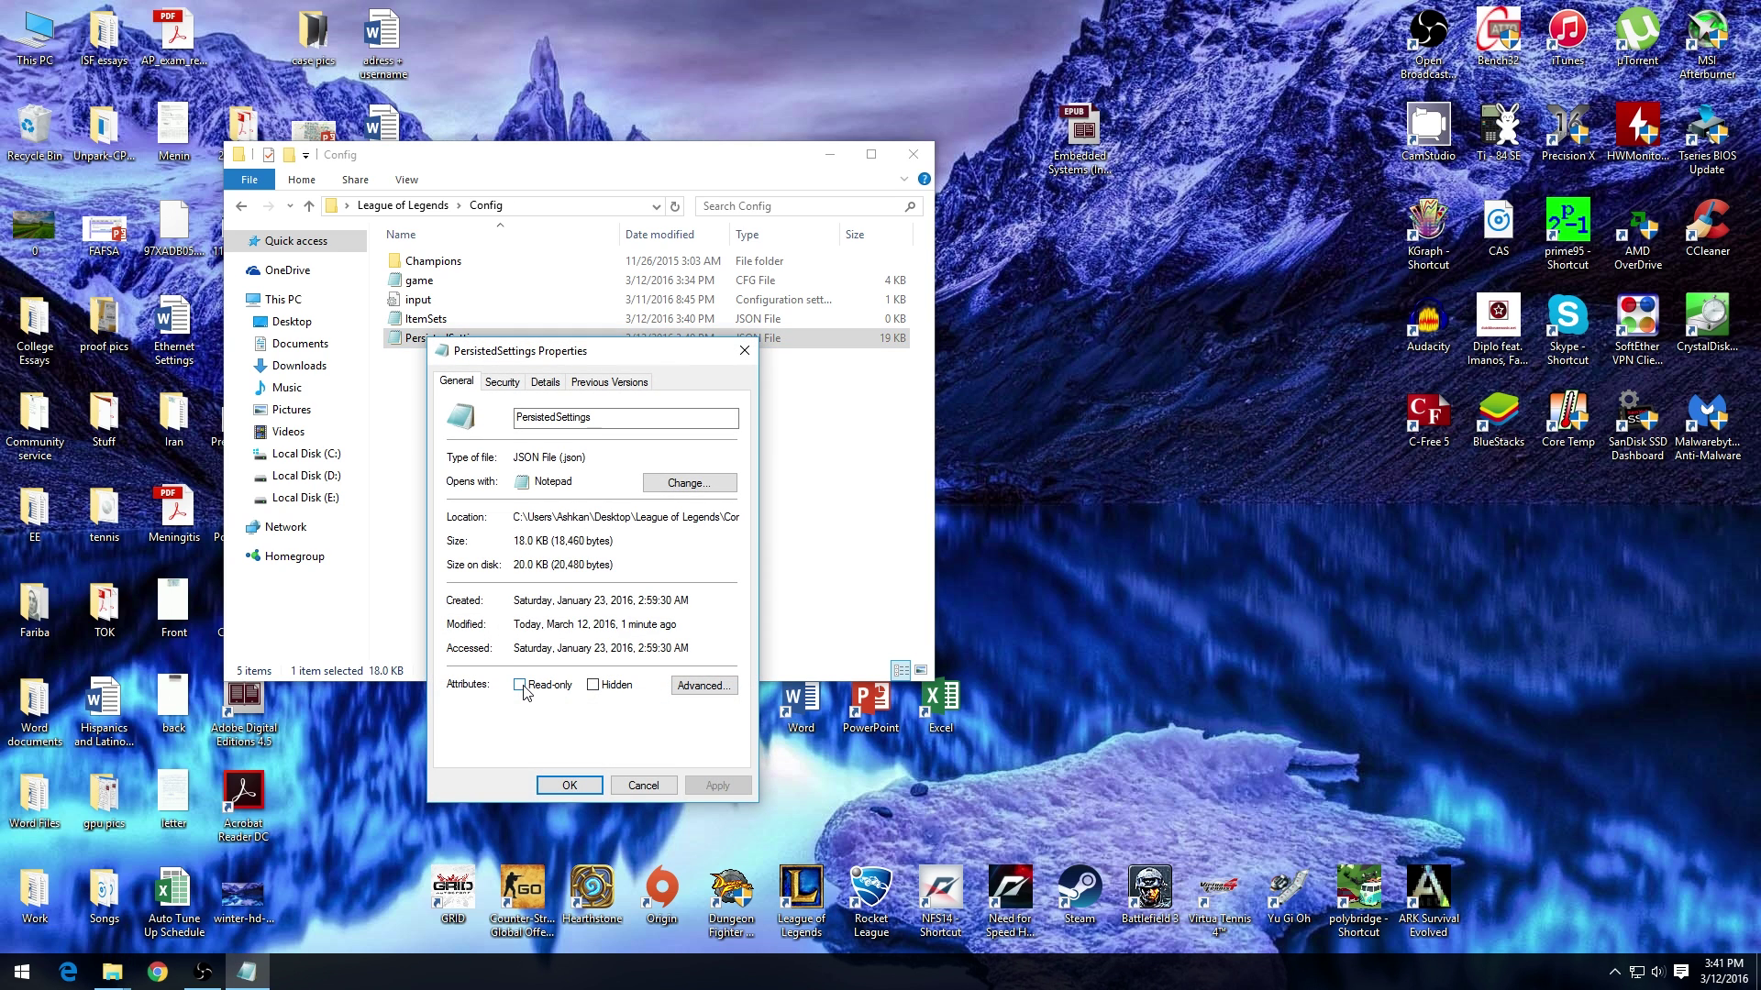
click(572, 785)
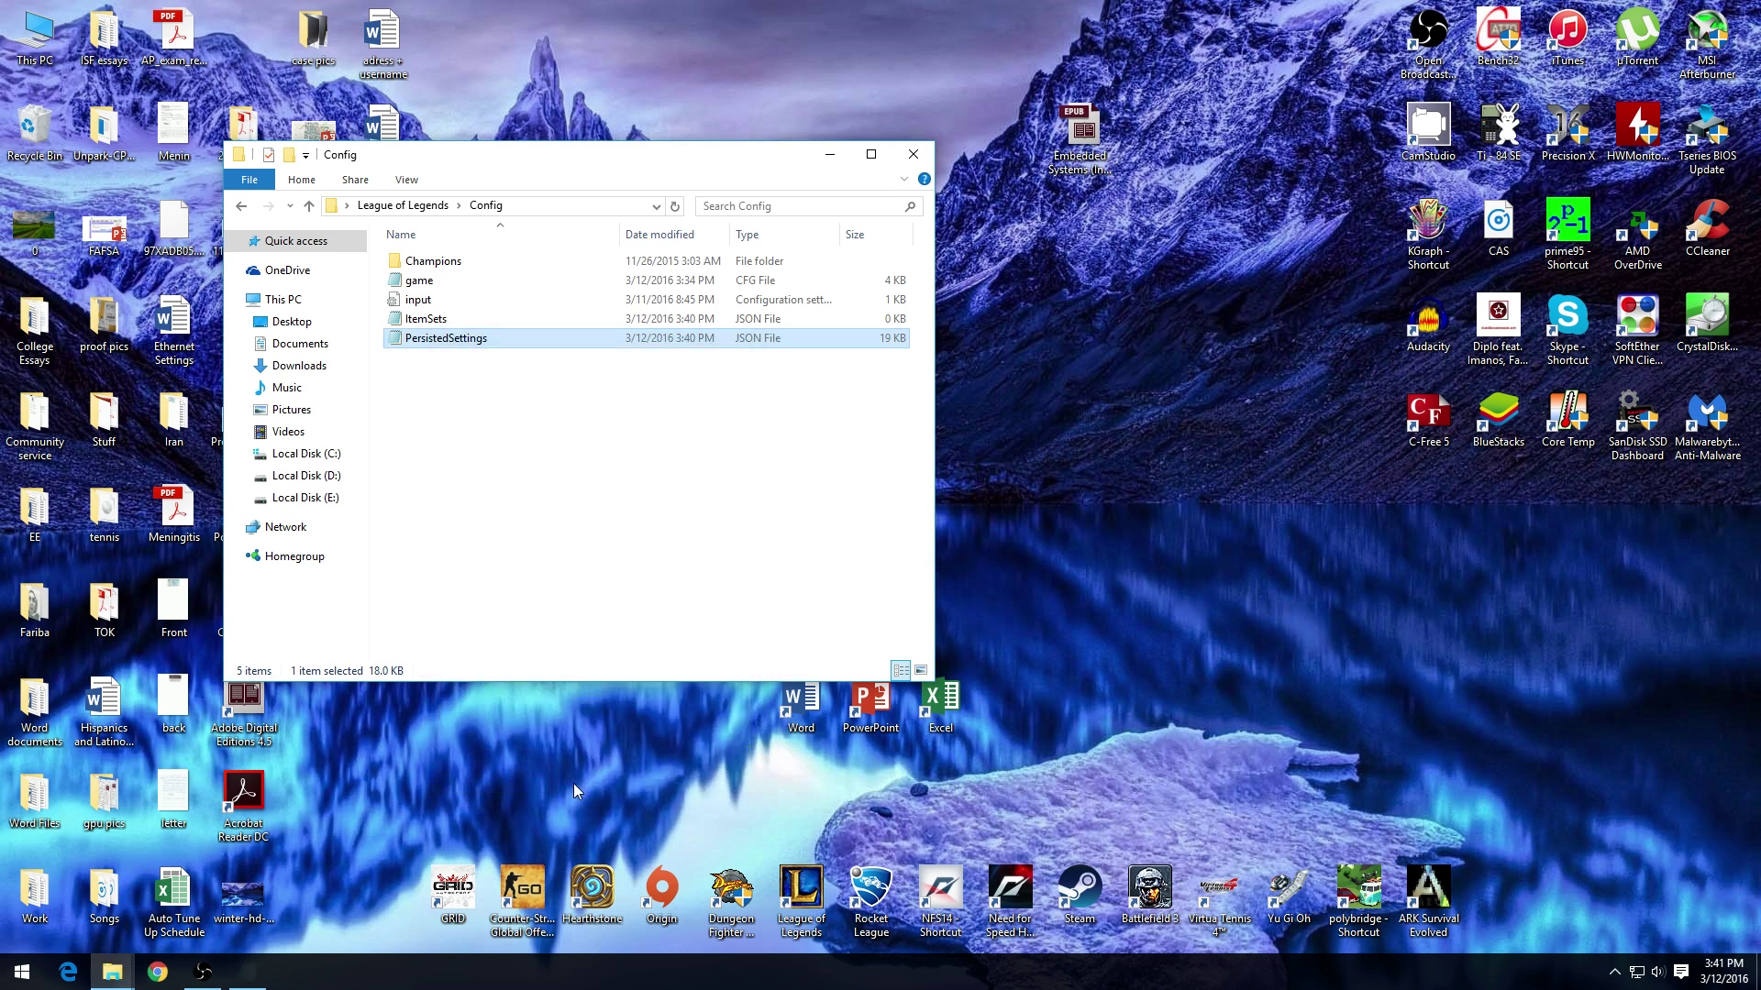
Open PersistedSettings in Notepad and scroll down to the MinimapScale entry
double_click(470, 339)
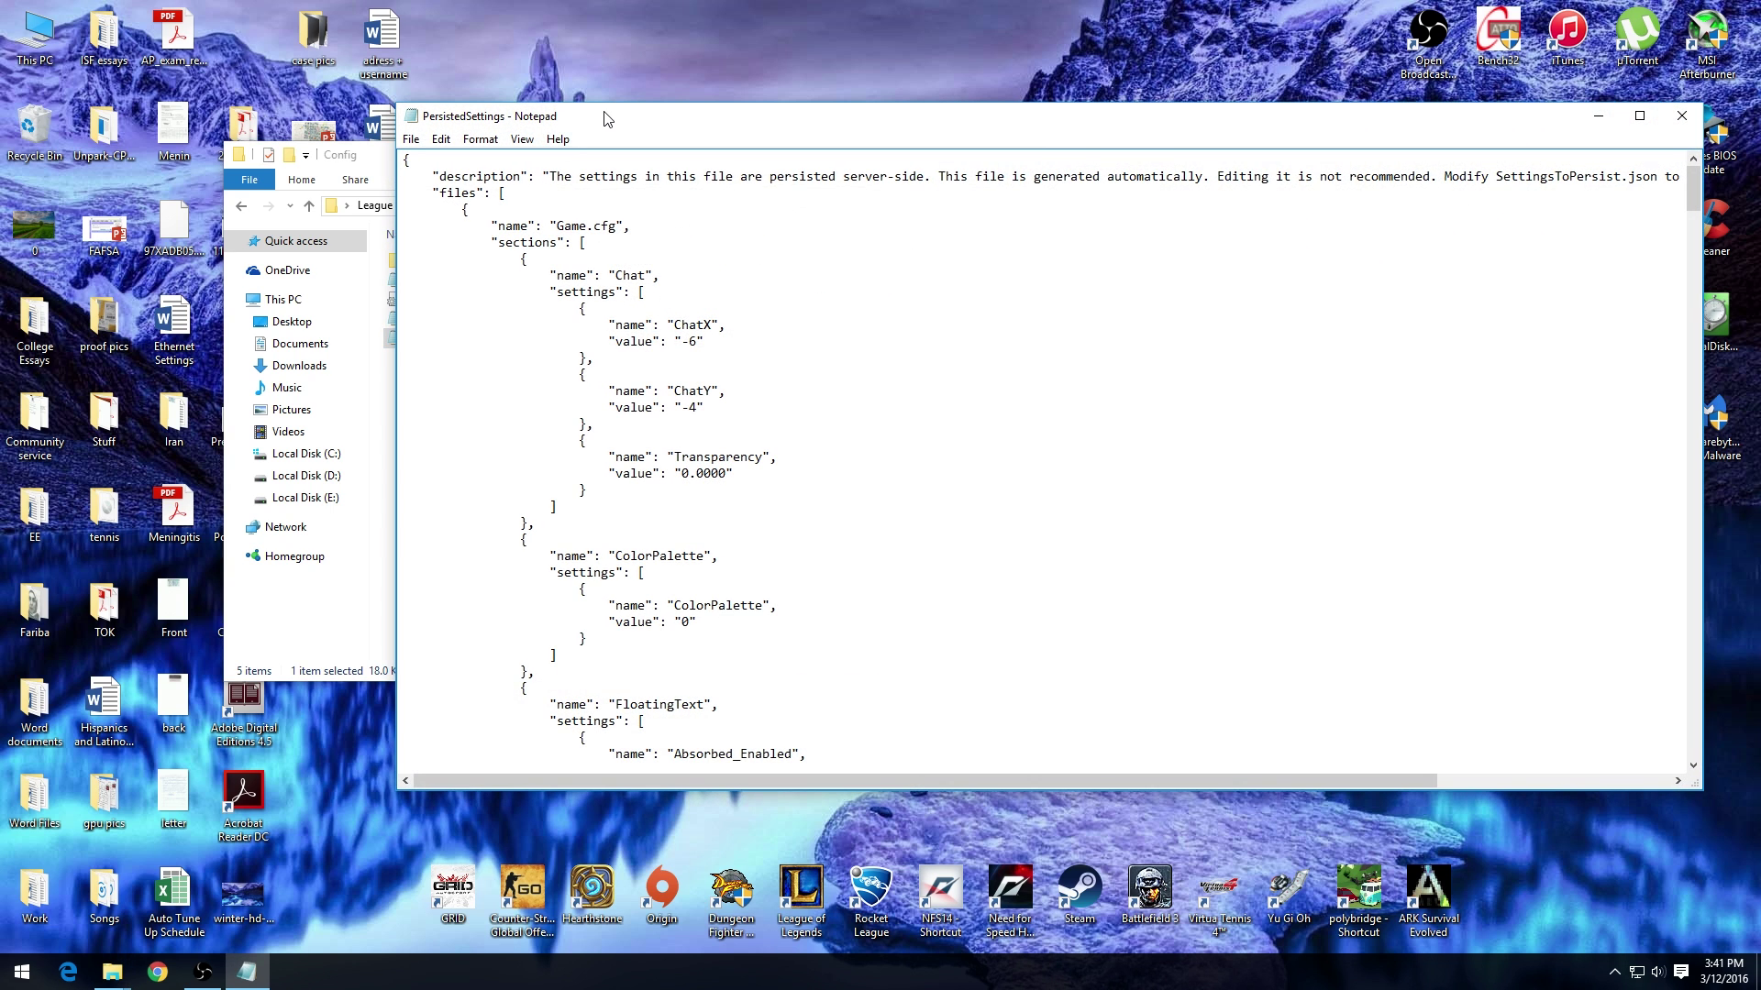
drag(604, 119, 920, 116)
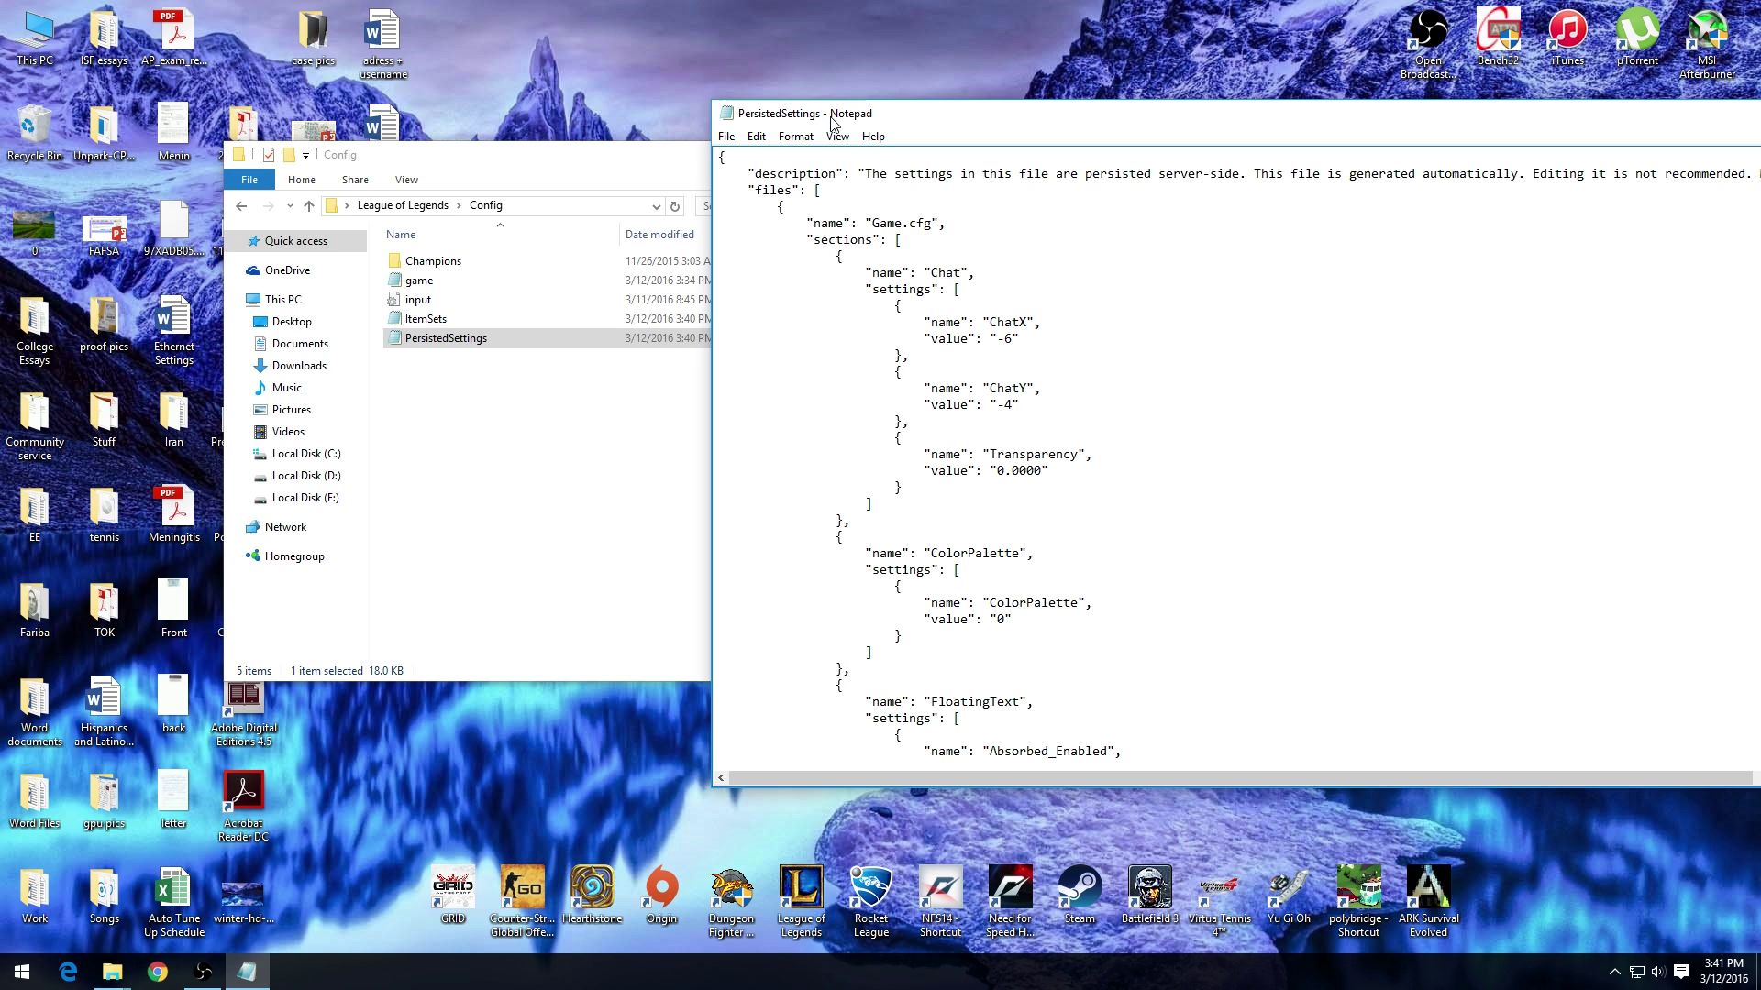
mouse_move(967, 126)
mouse_down()
mouse_move(961, 103)
mouse_move(787, 115)
mouse_up()
scroll(838, 478, down, 15)
scroll(837, 479, down, 20)
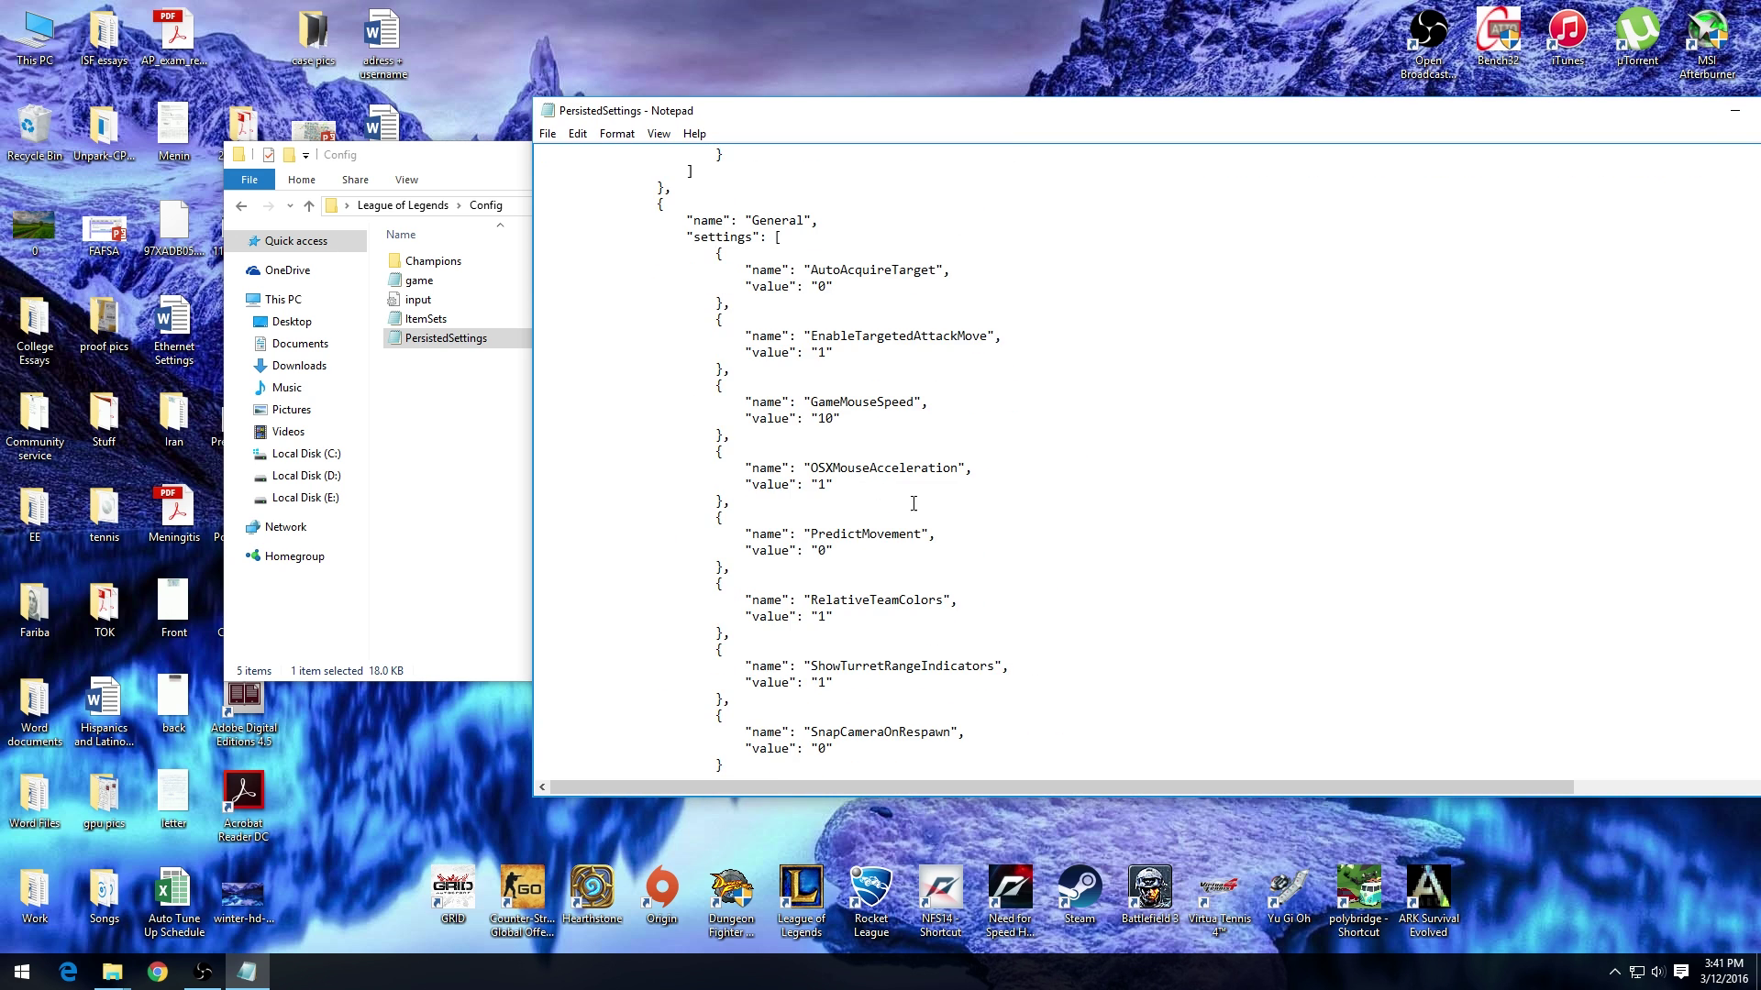
scroll(945, 519, down, 20)
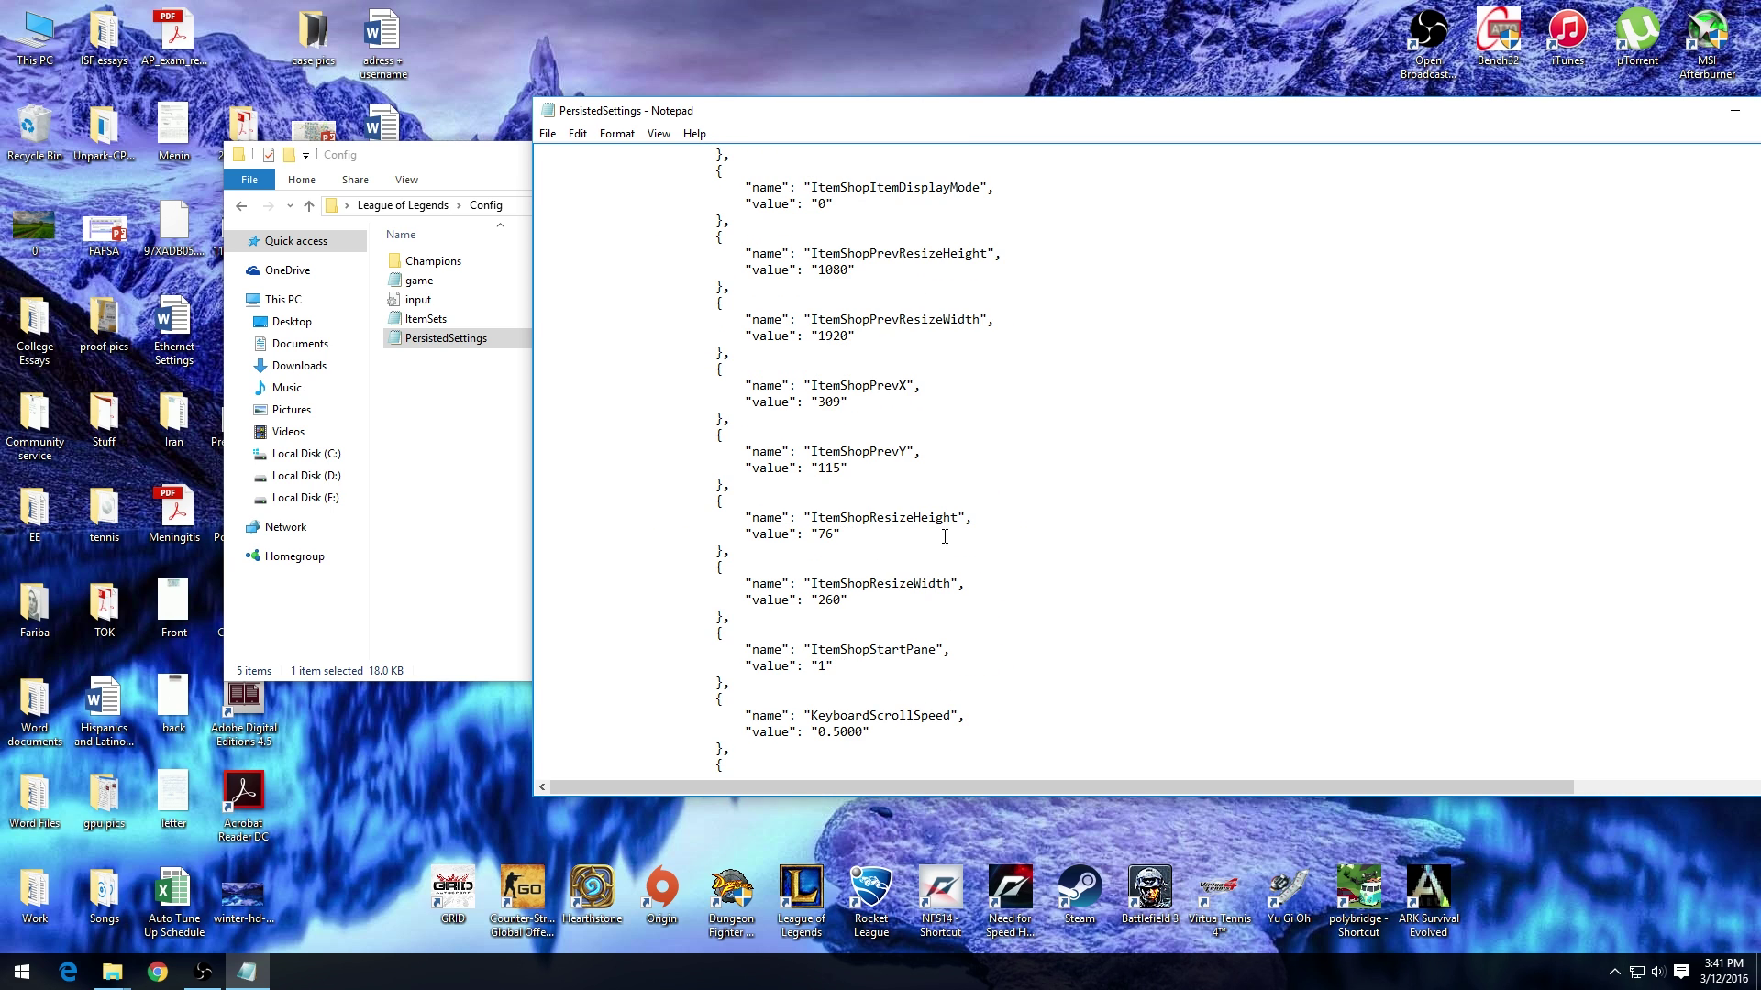
scroll(936, 540, down, 2)
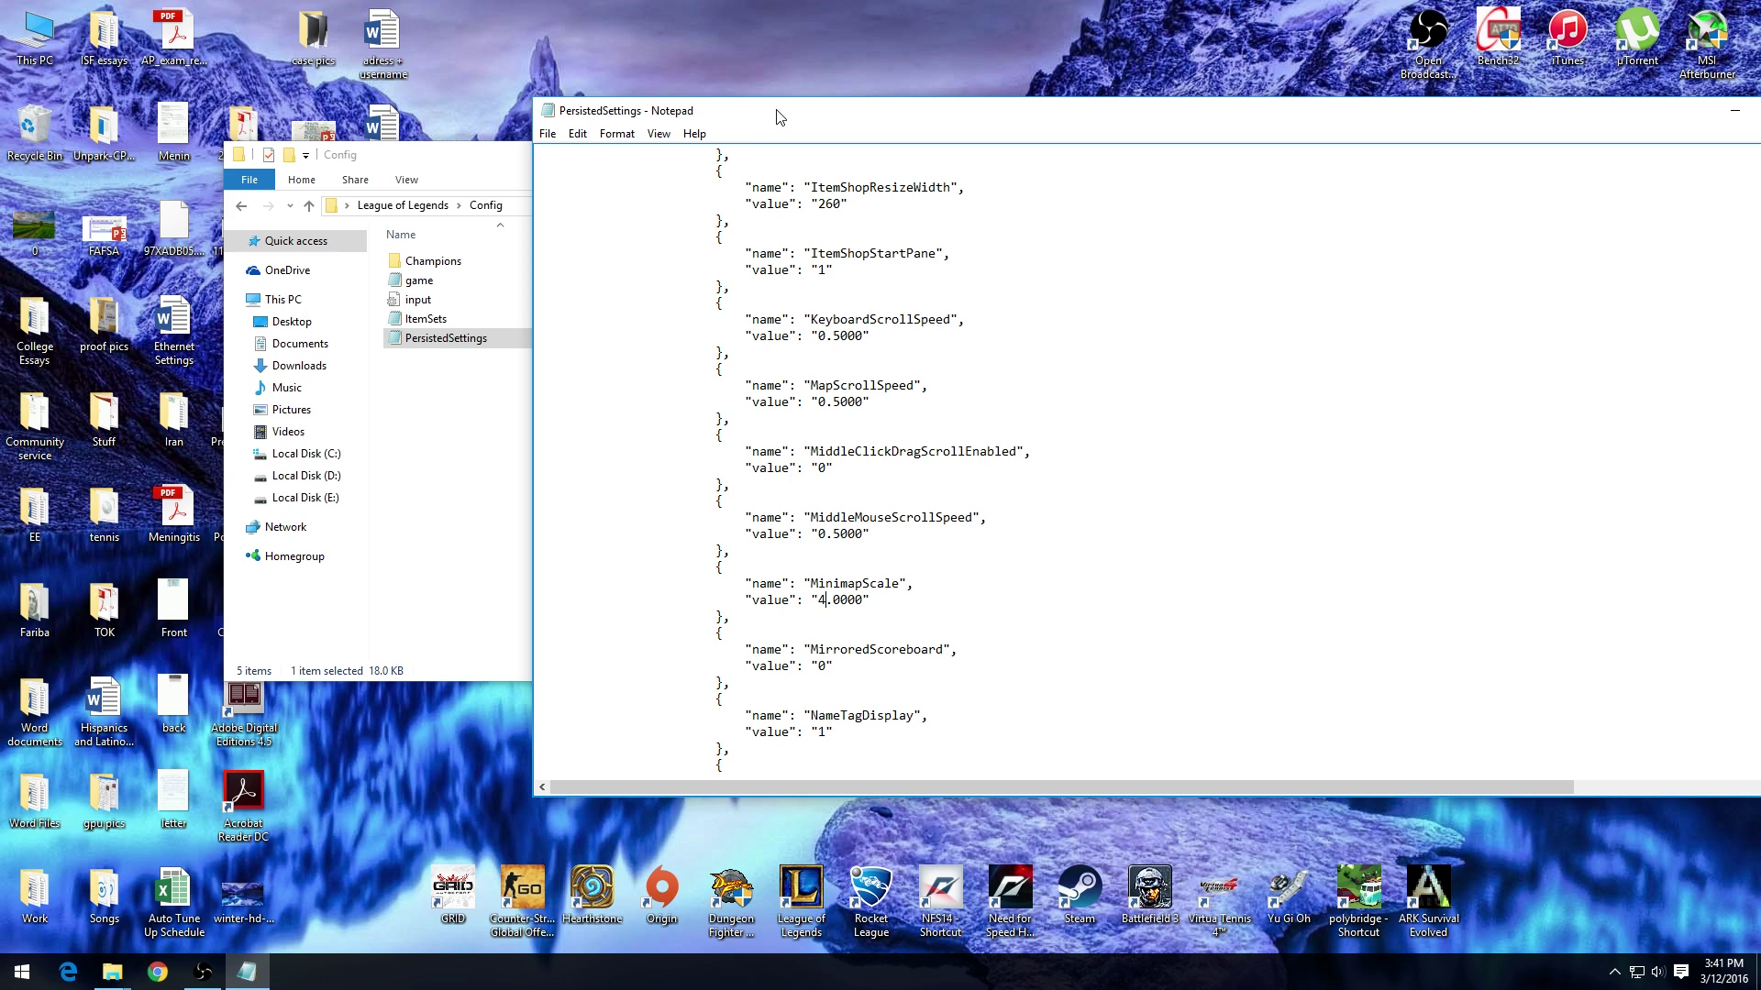
Save PersistedSettings with MinimapScale changed to 4.0000
click(547, 133)
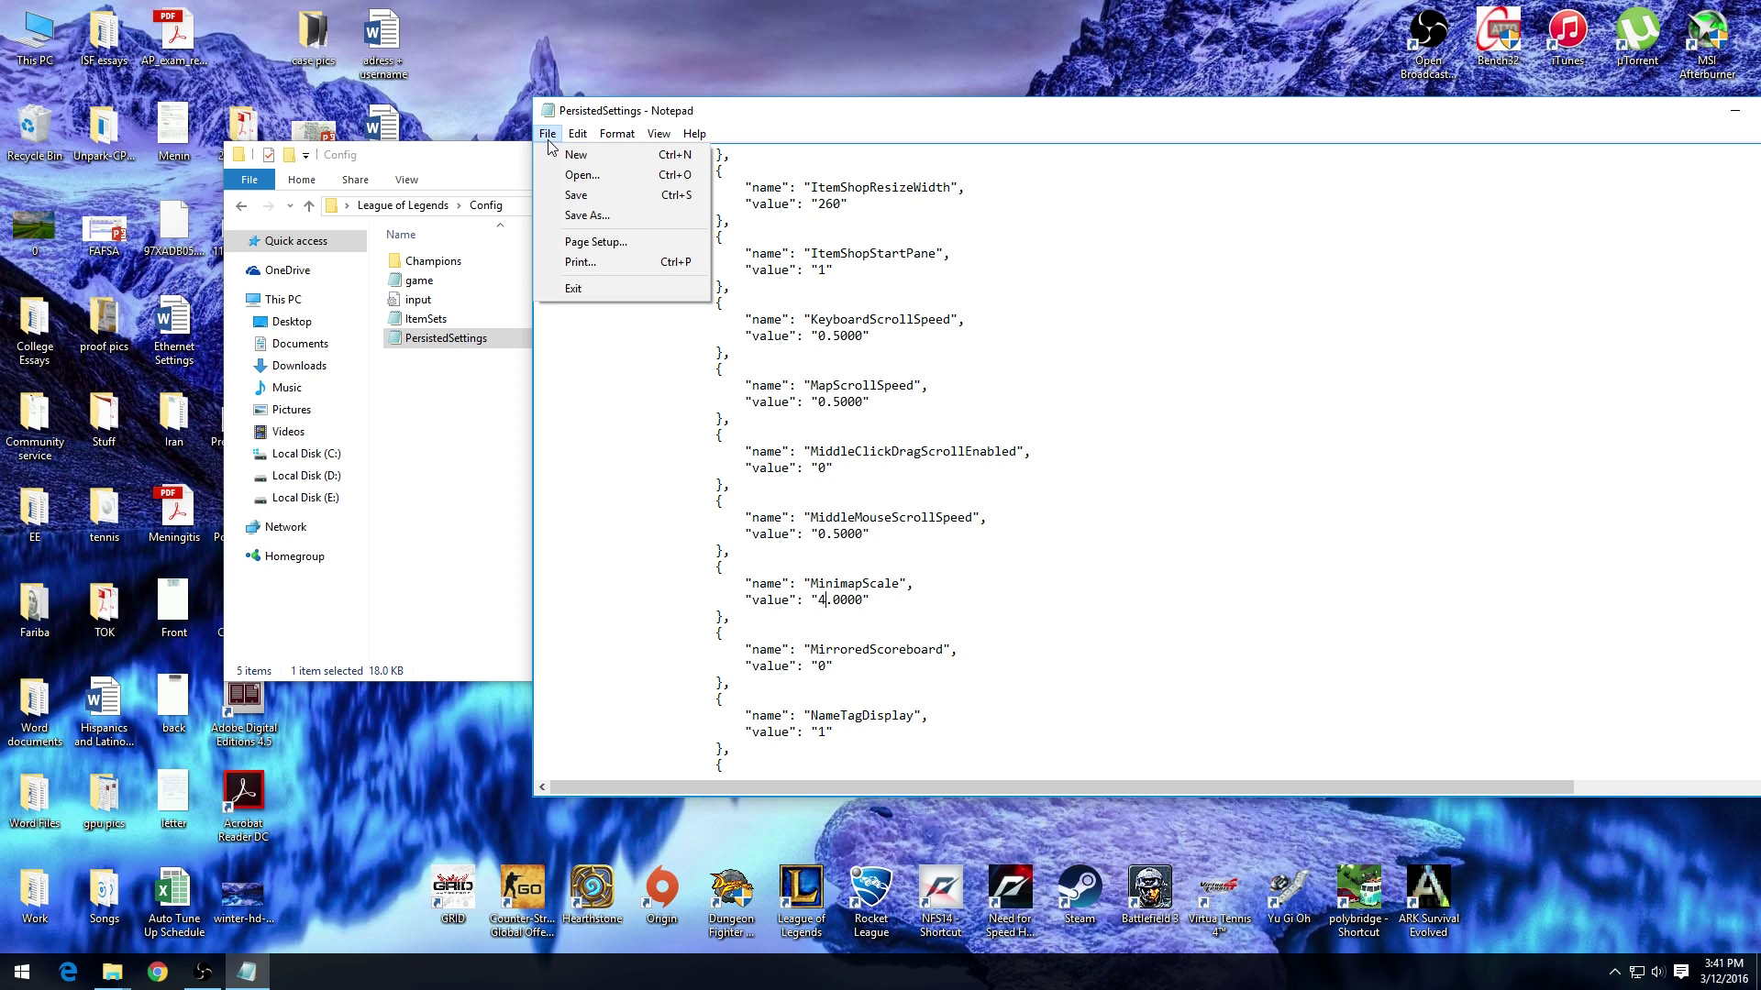
click(591, 201)
mouse_move(866, 110)
mouse_down()
mouse_move(866, 95)
mouse_move(418, 95)
mouse_up()
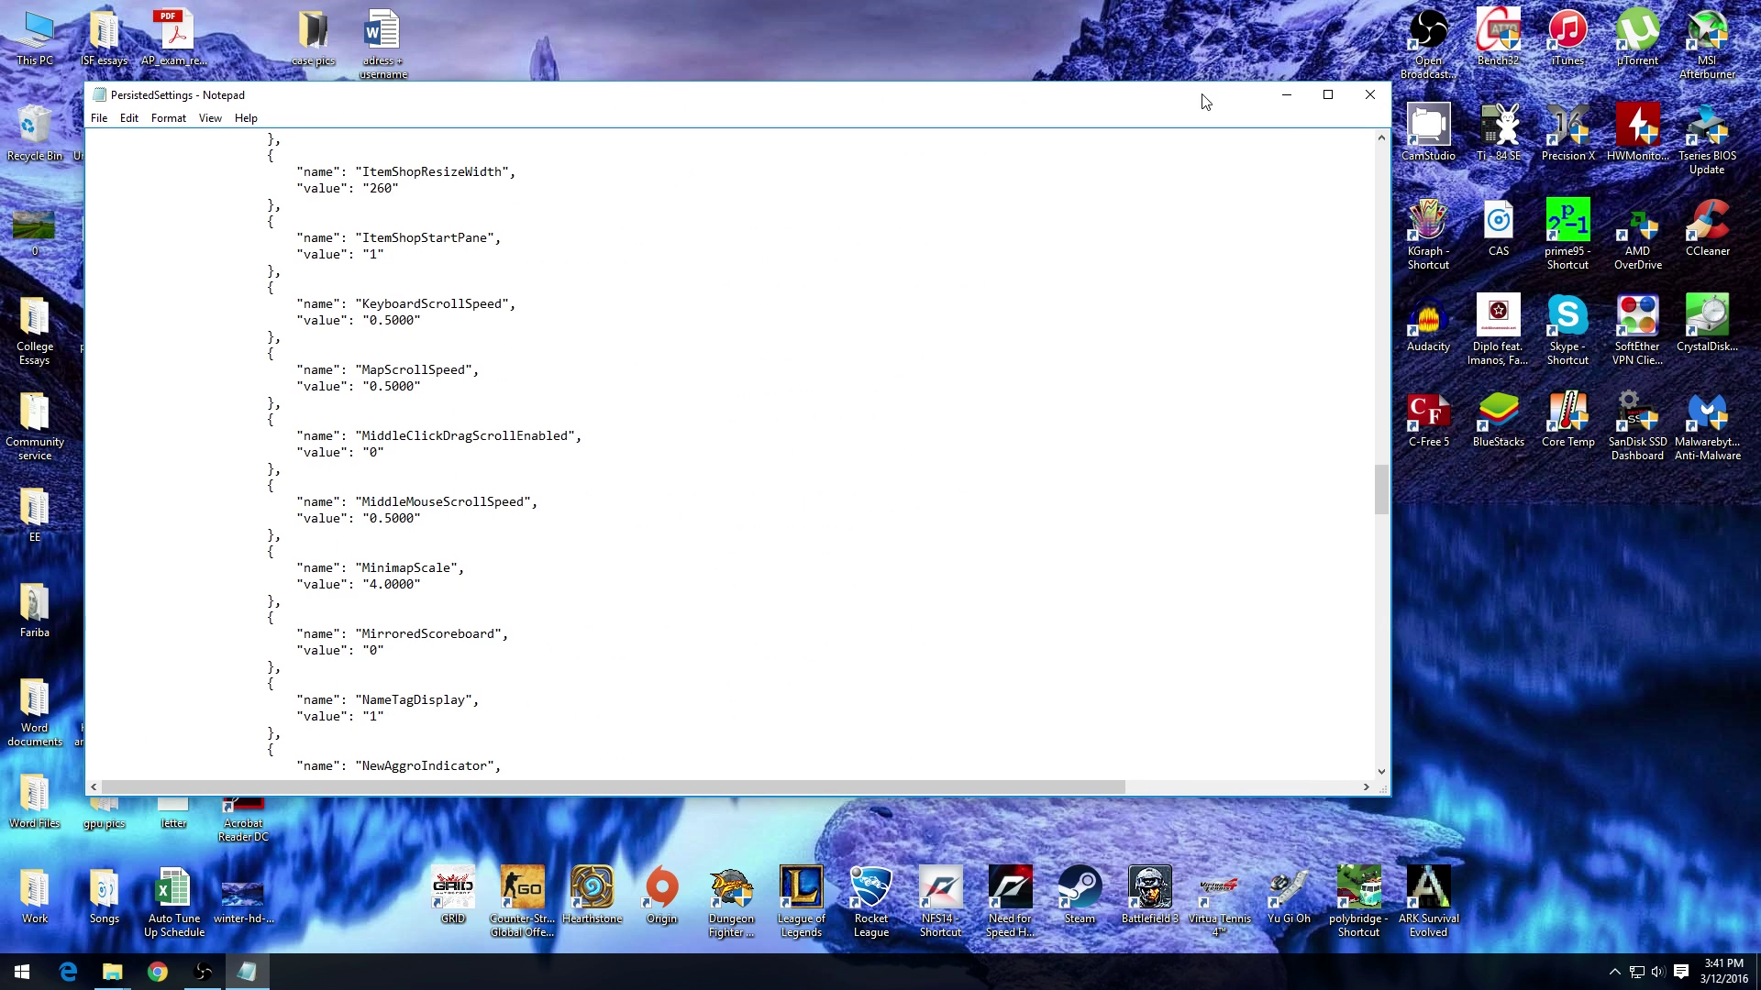
Close Notepad, make PersistedSettings Read-only, then reopen the League of Legends folder
click(1369, 95)
right_click(425, 347)
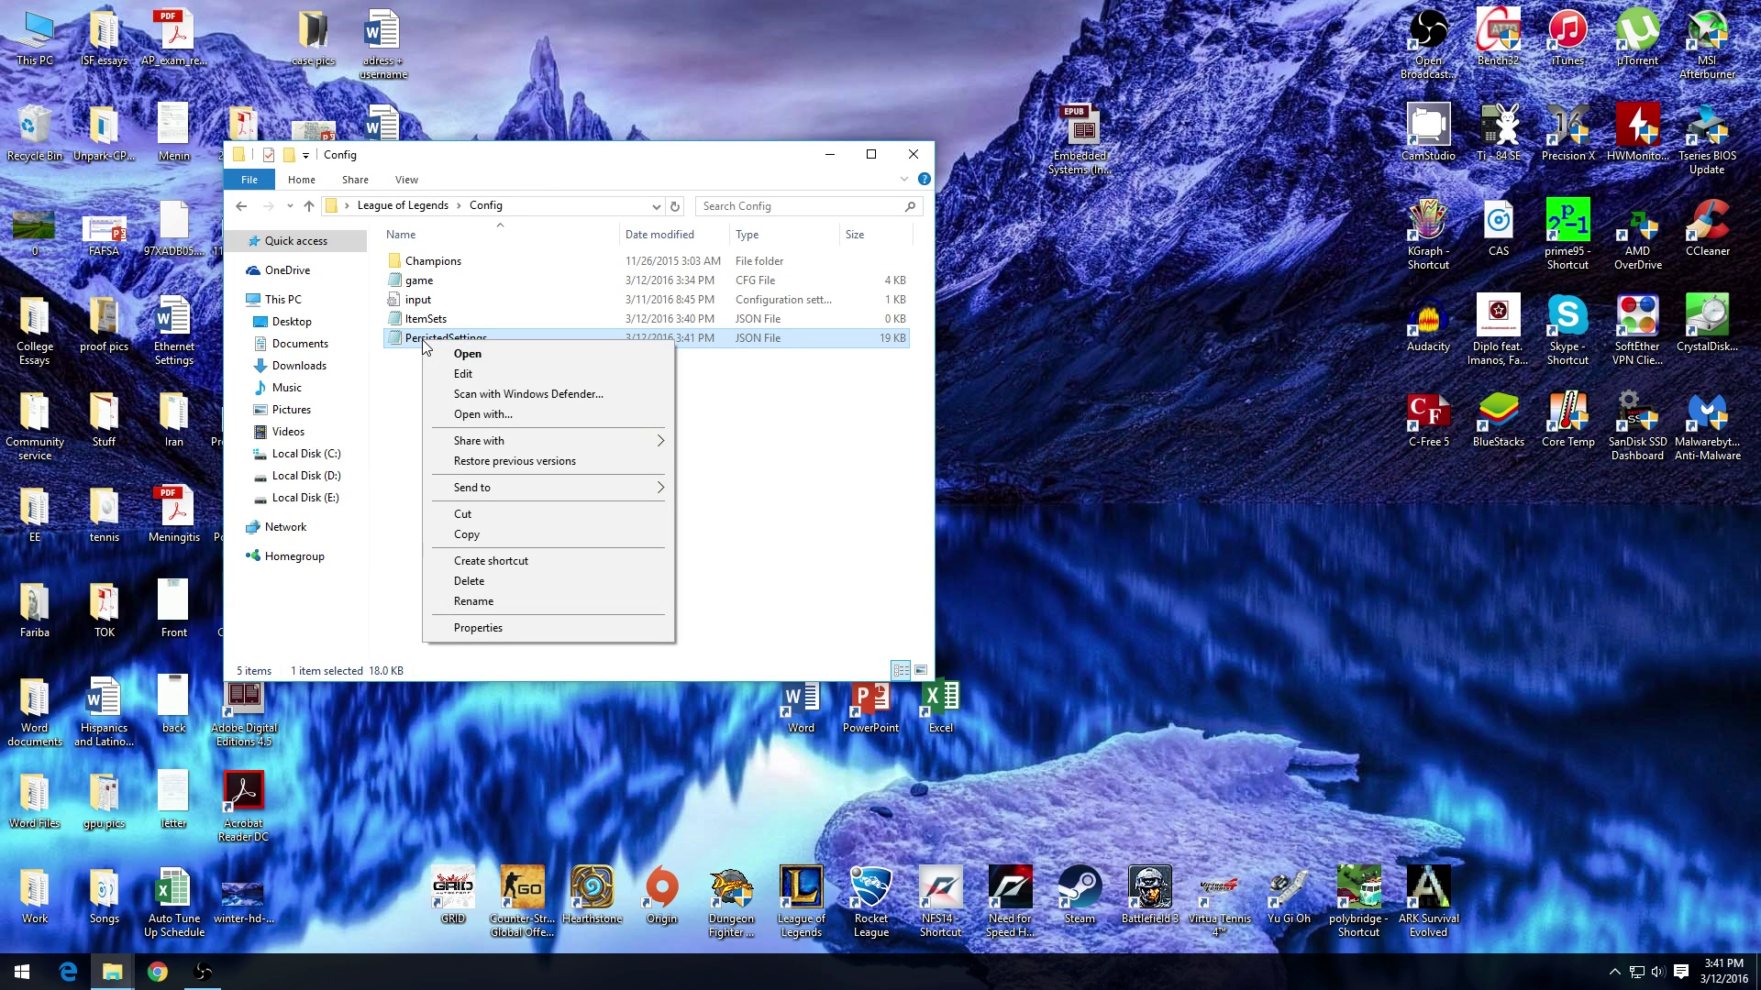
click(499, 627)
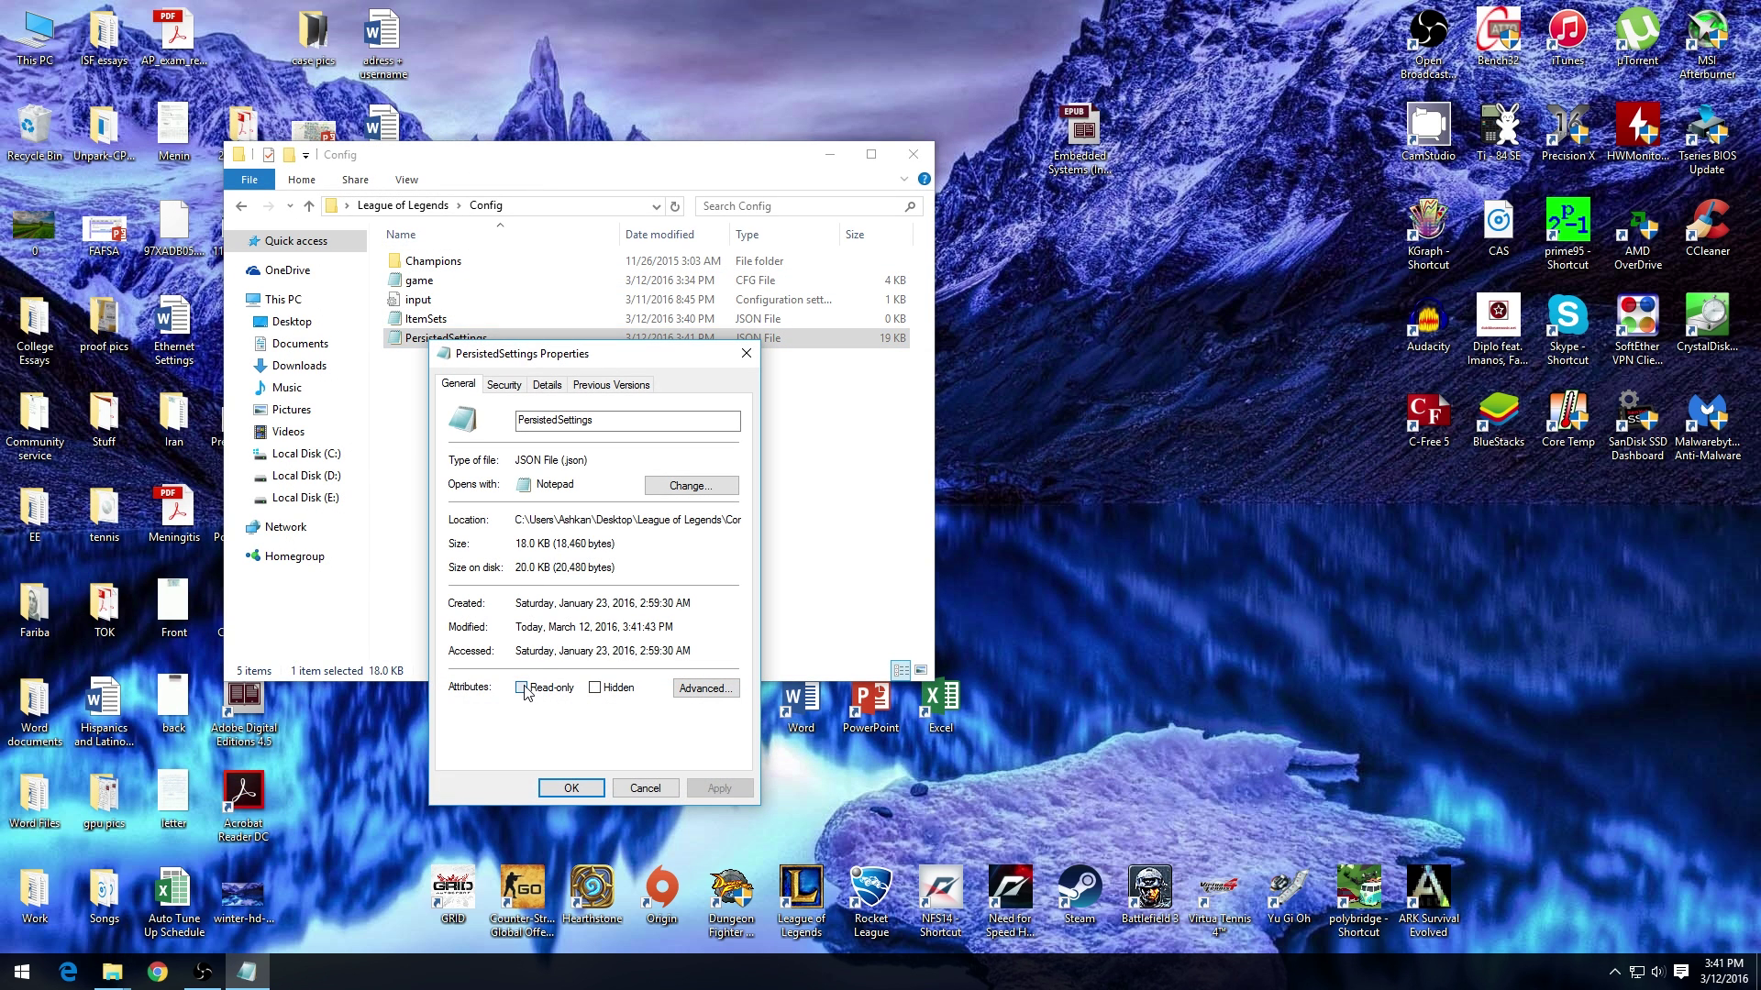
click(522, 688)
click(723, 790)
click(572, 786)
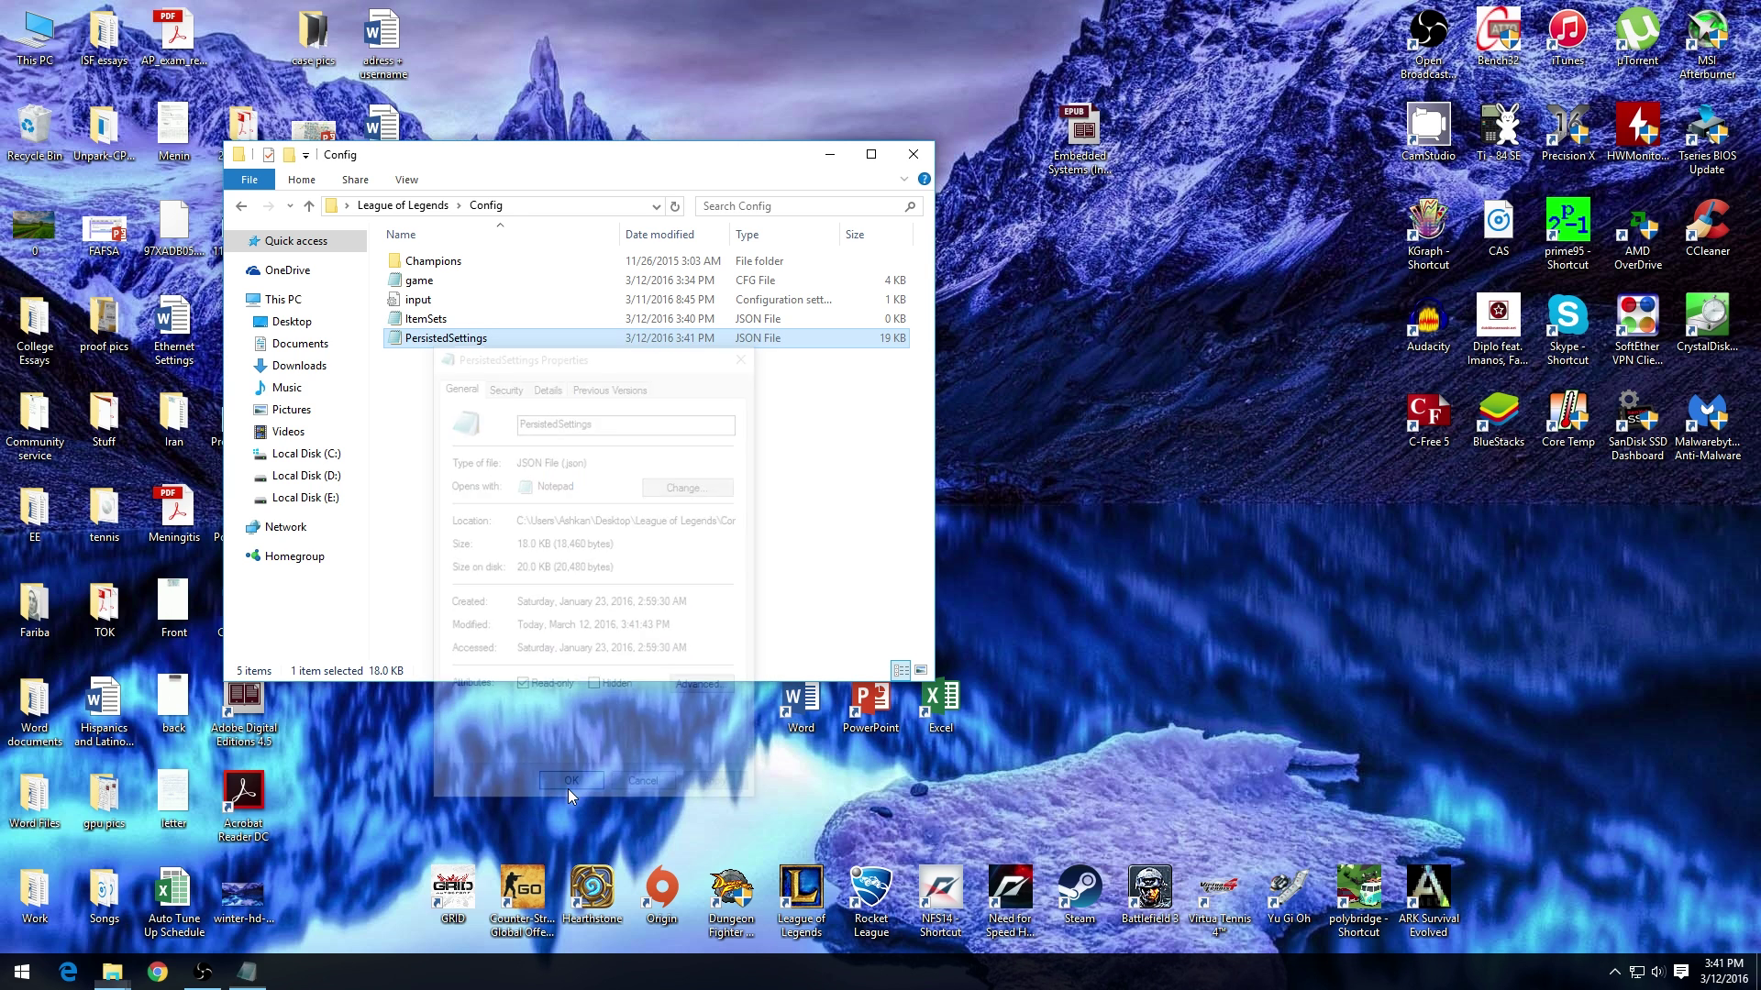
click(913, 154)
double_click(528, 421)
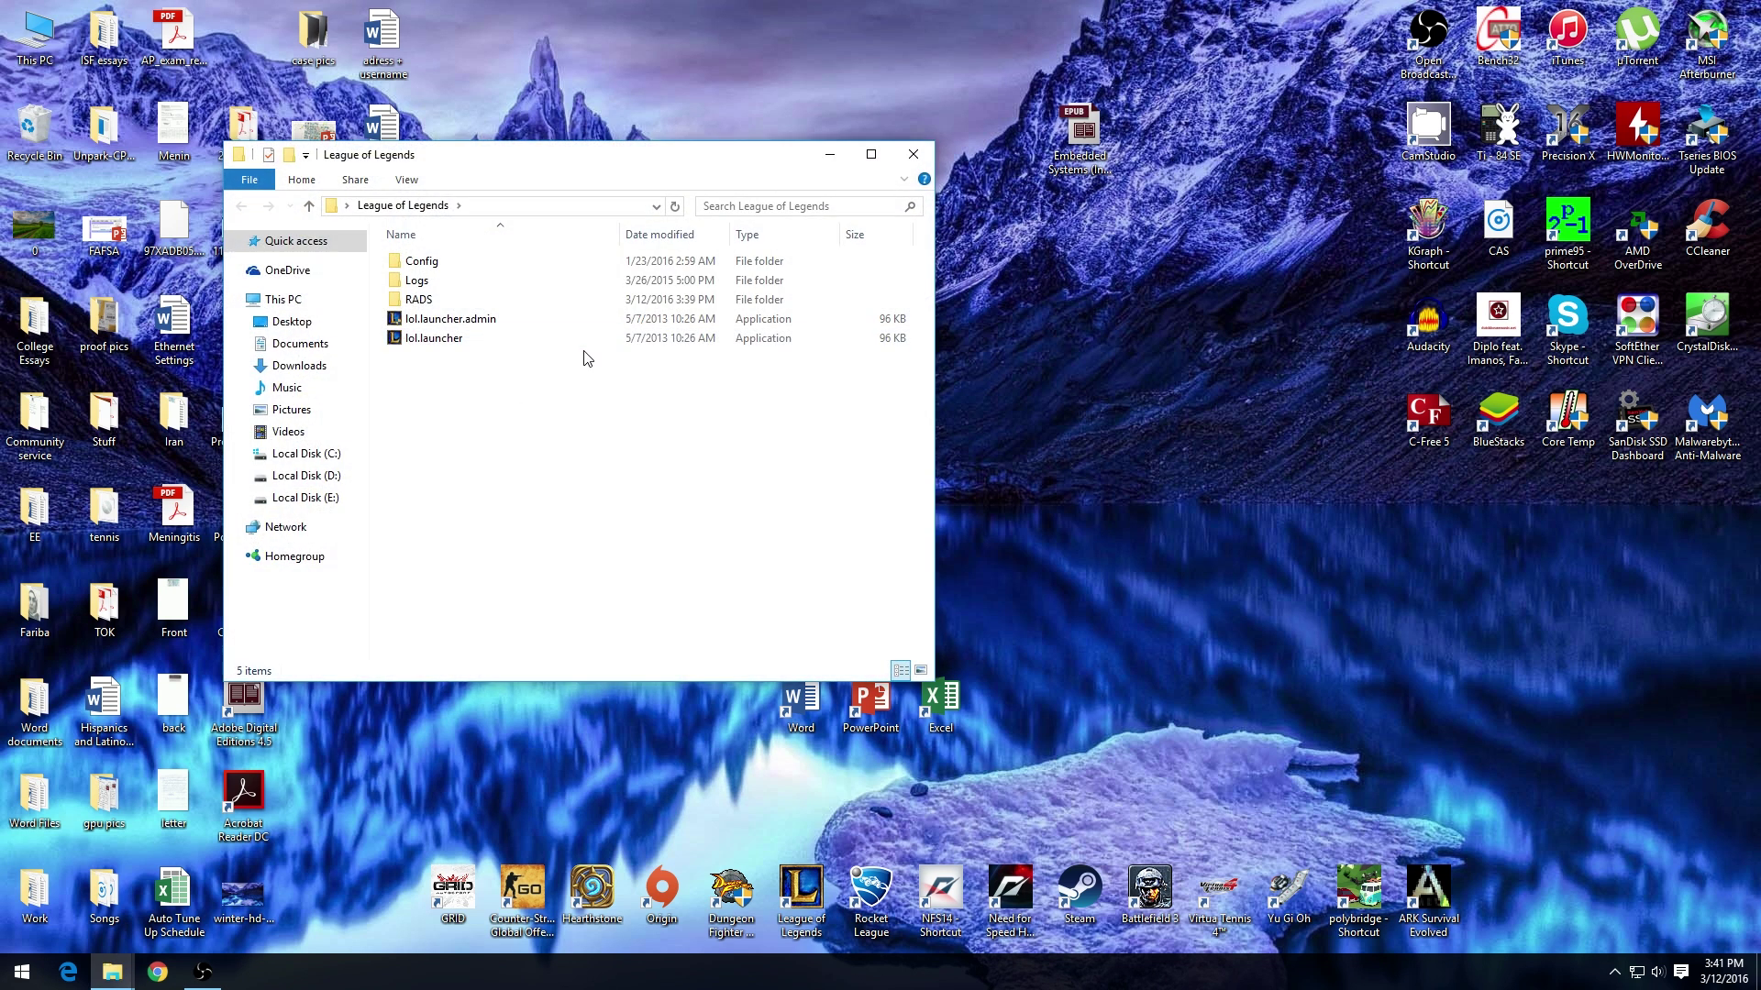
Launch lol.launcher and log in by pasting the account password
double_click(466, 339)
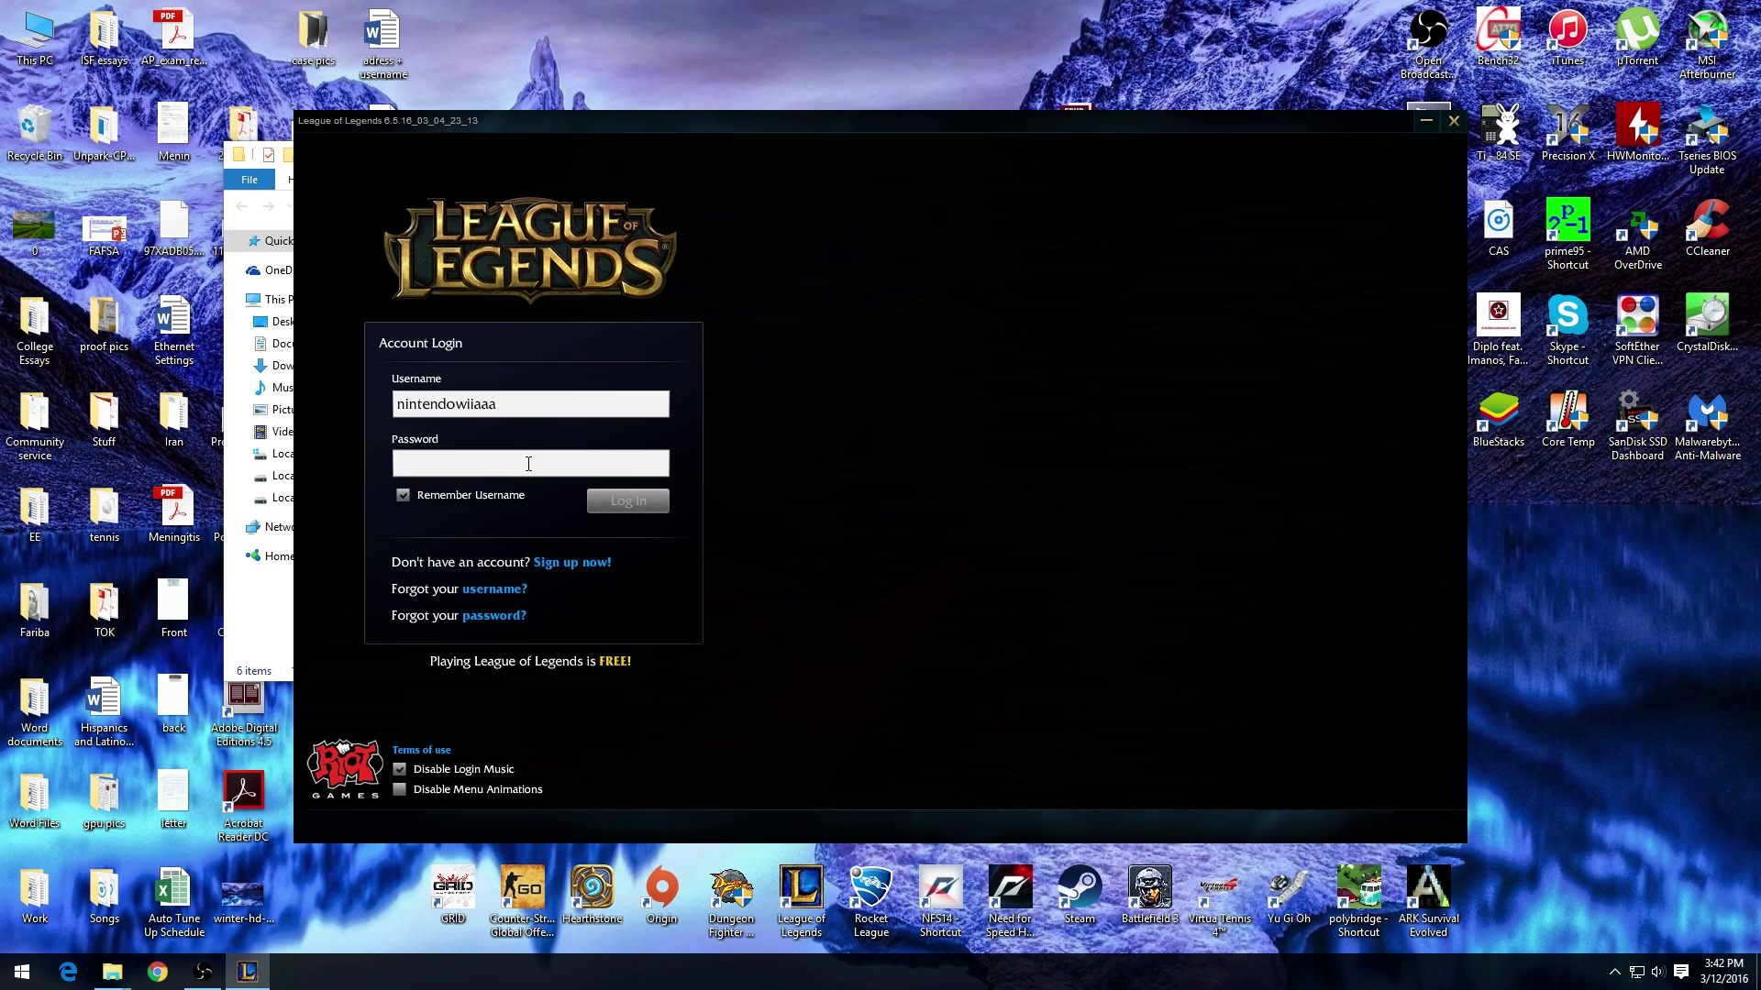
key(ctrl+v)
click(628, 501)
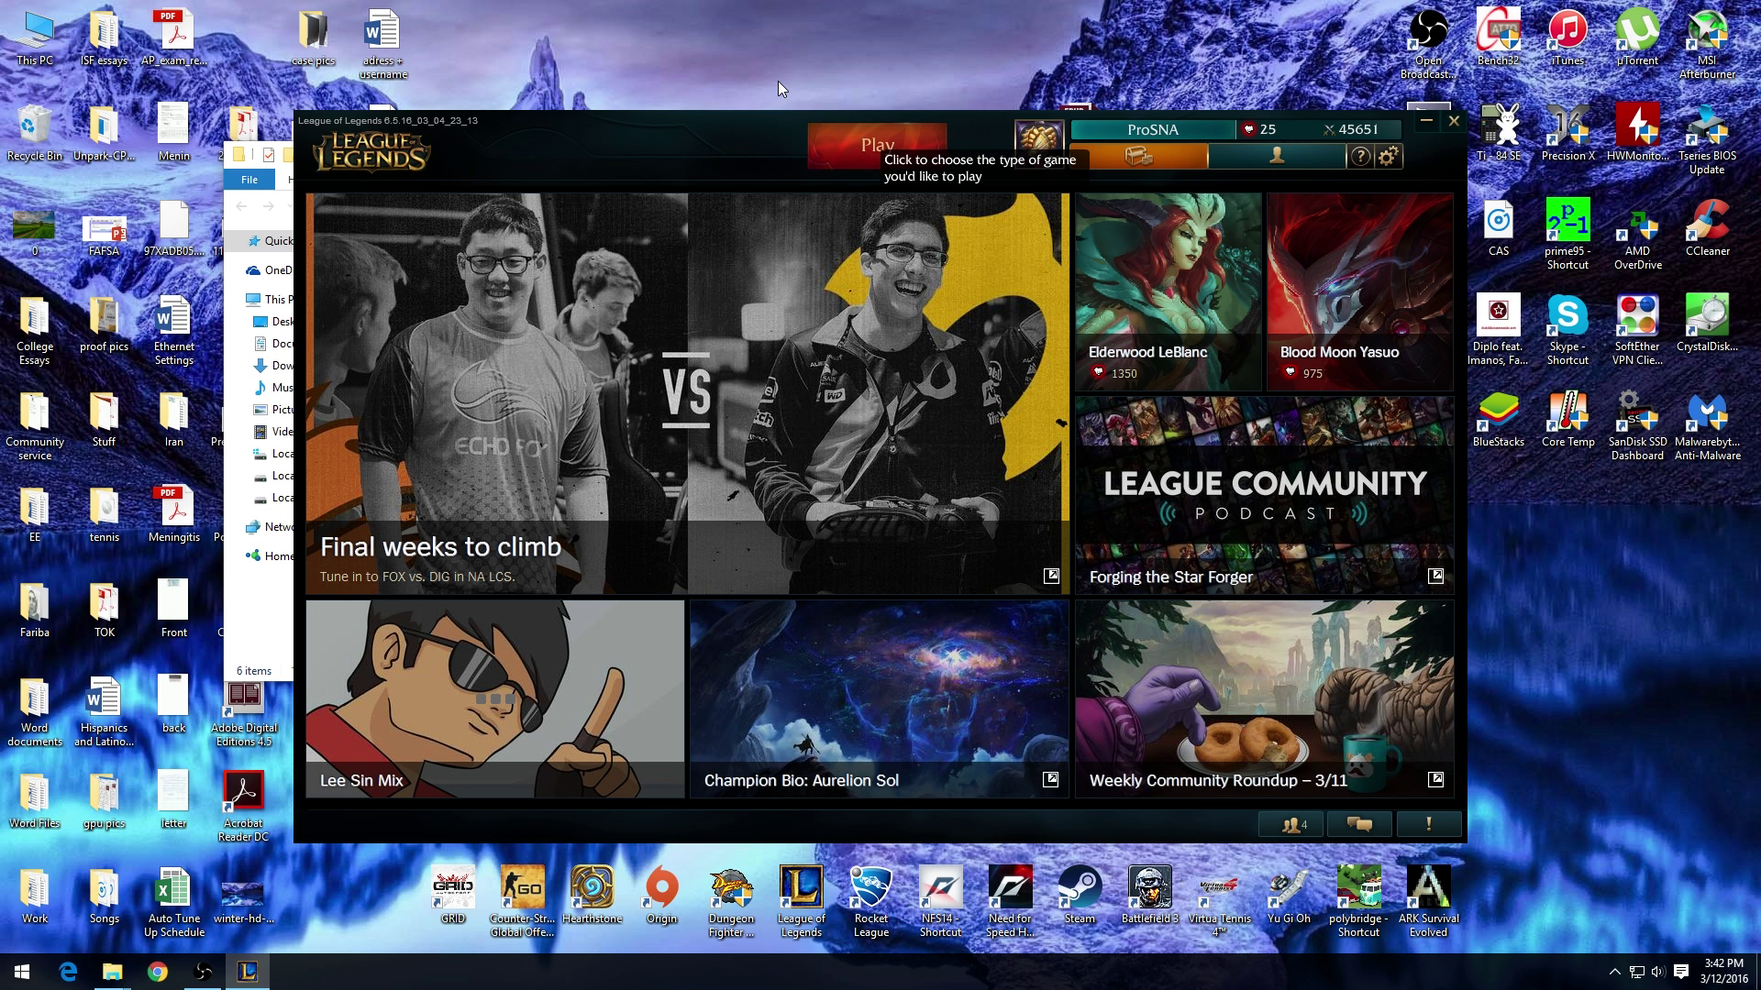
Create a custom game lobby from the Play menu
click(818, 140)
click(624, 321)
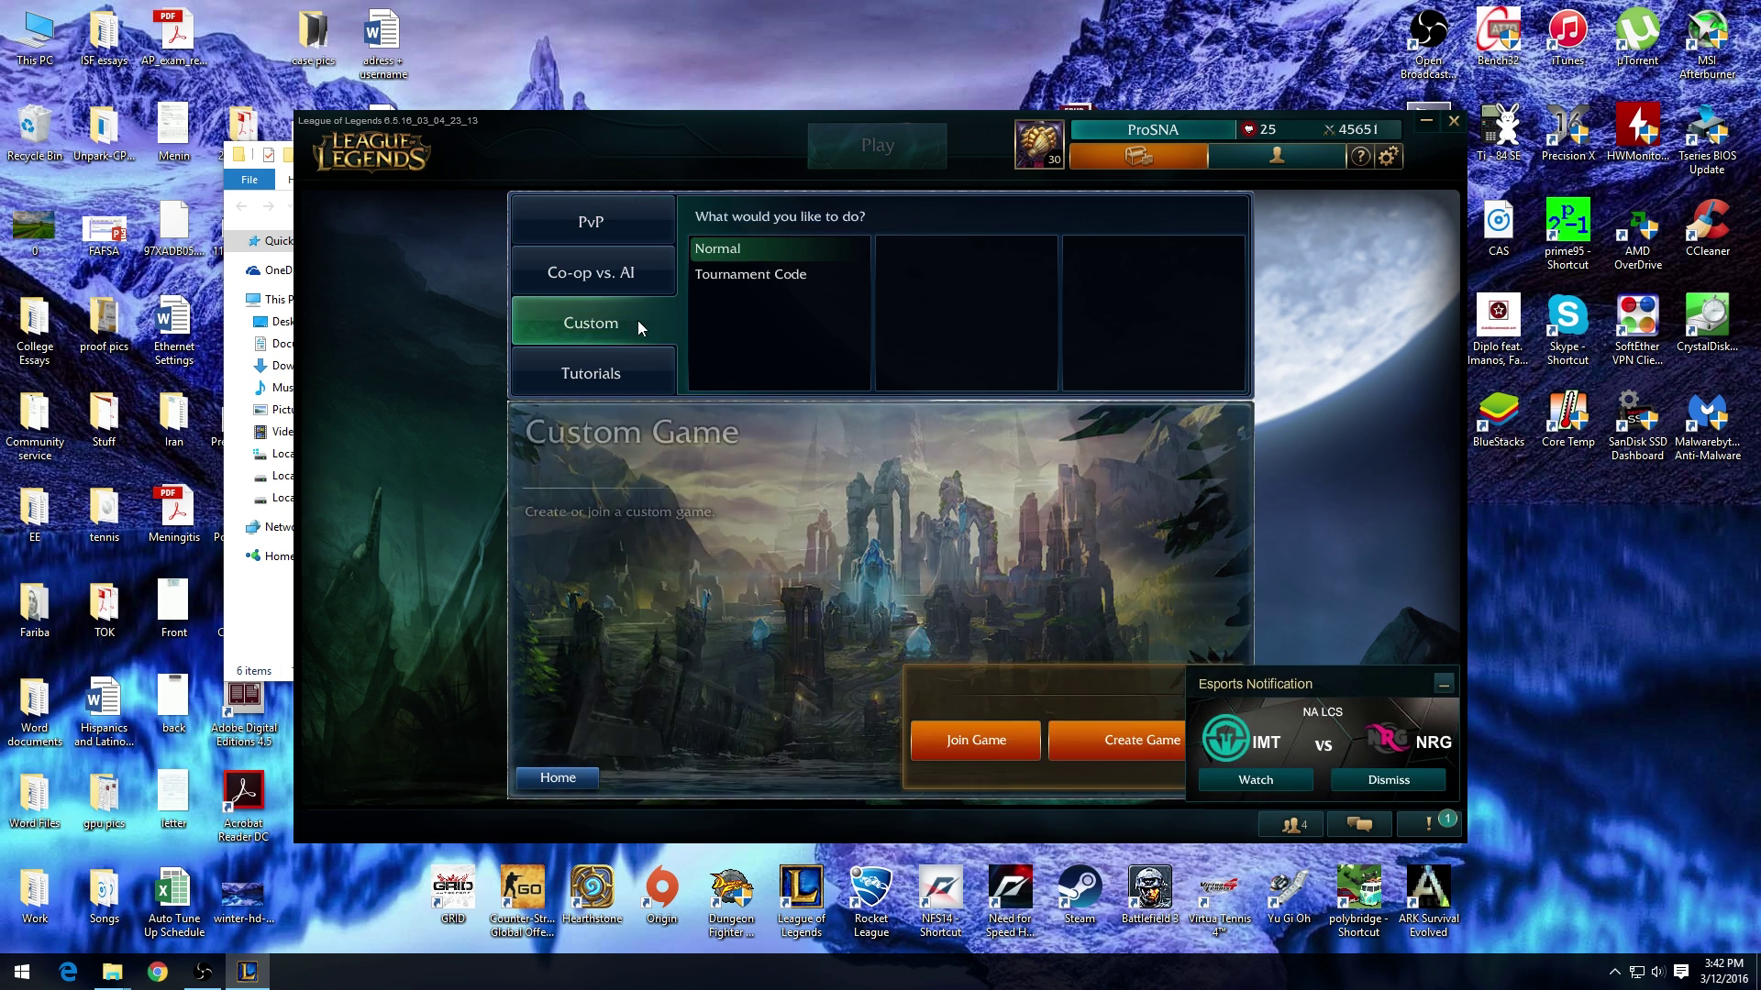
click(1141, 740)
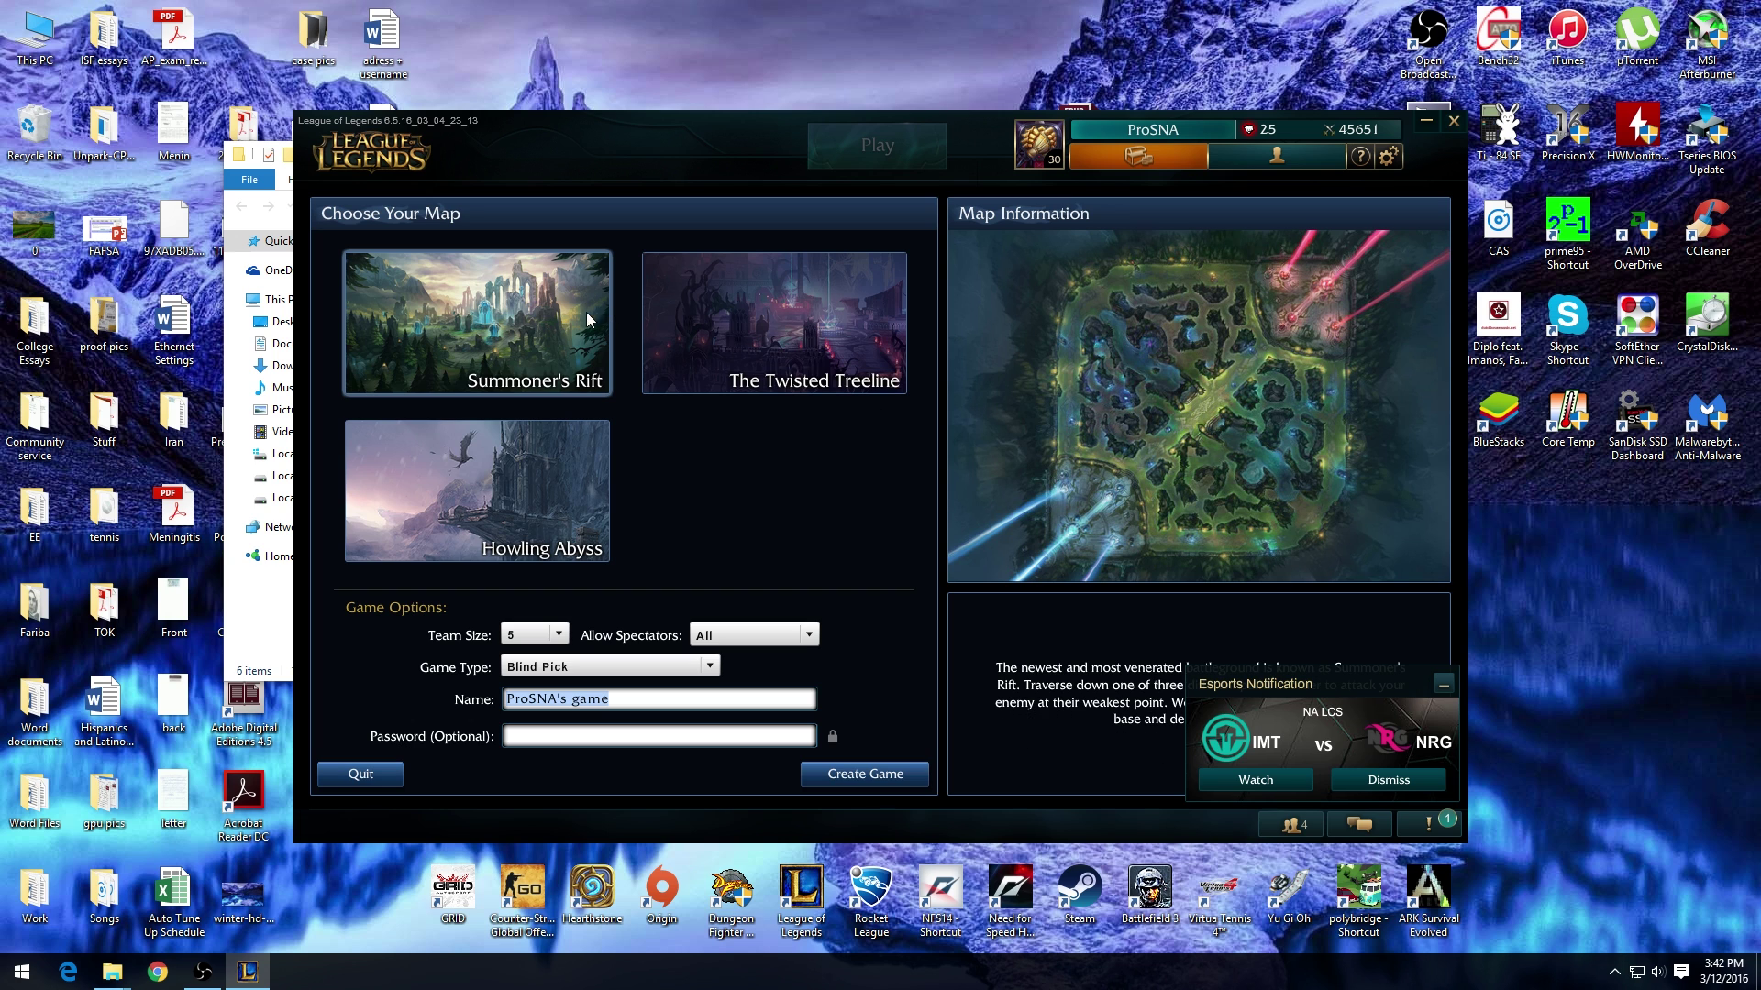
click(876, 775)
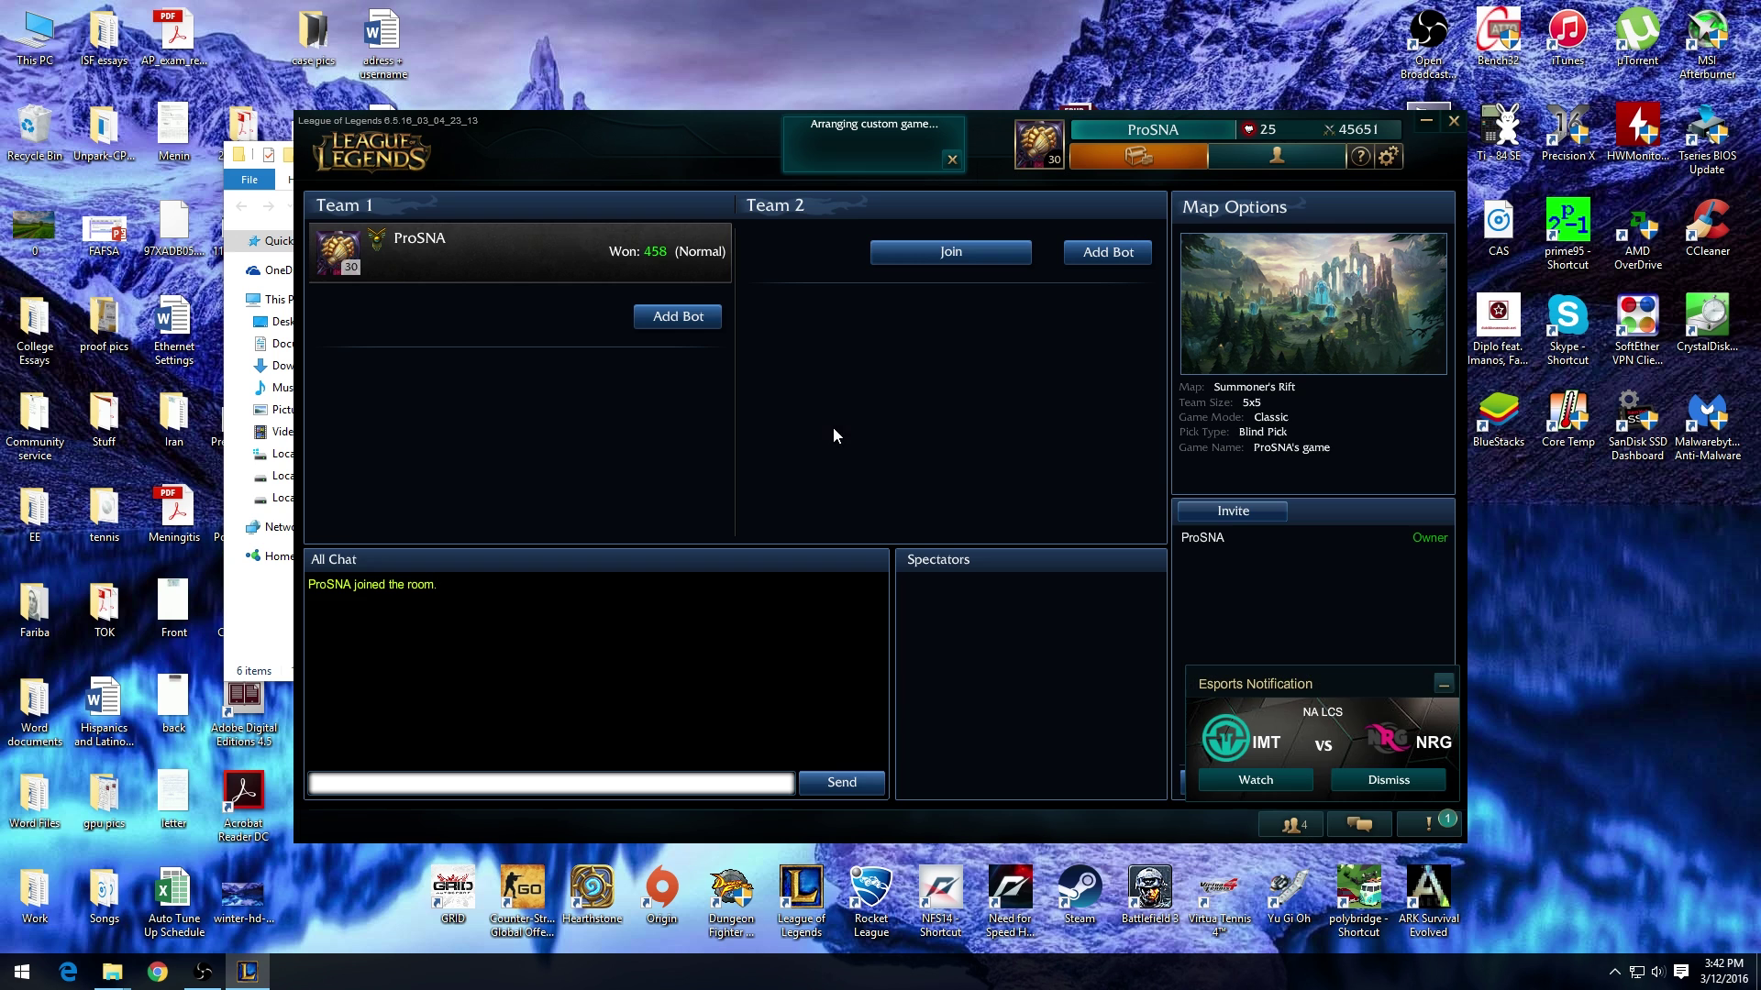
Start the custom game without IP/XP and lock in Ezreal
click(1444, 684)
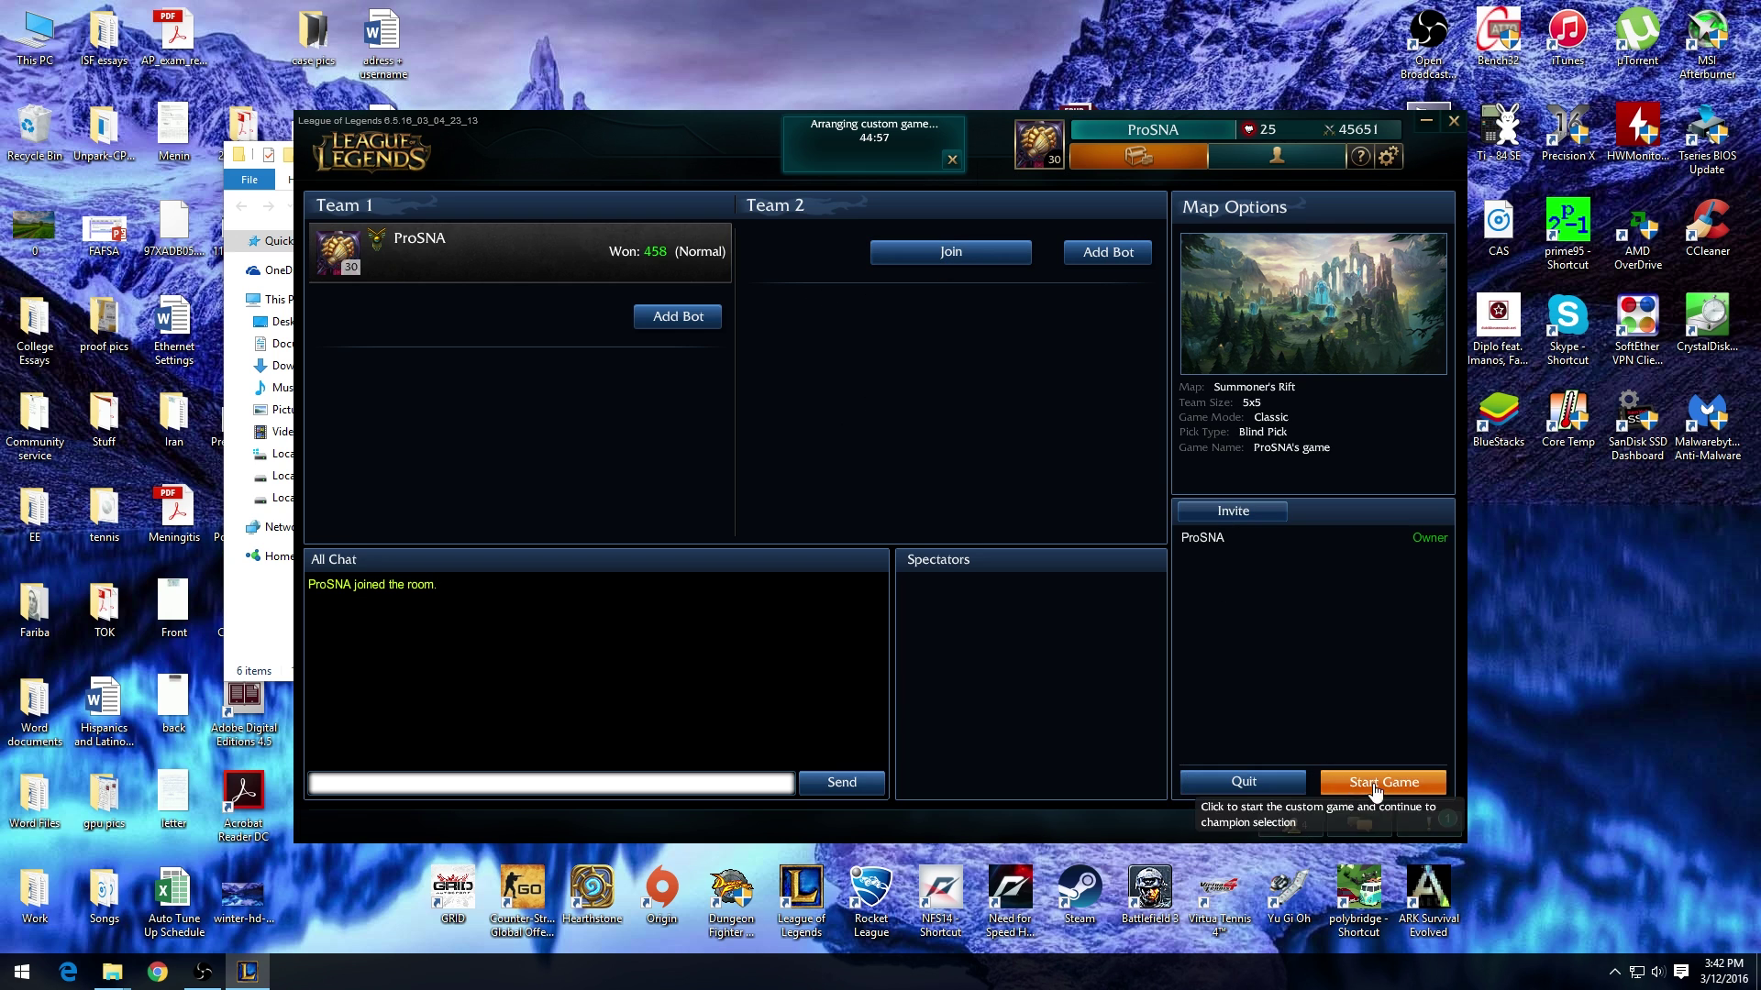
click(1376, 792)
click(838, 565)
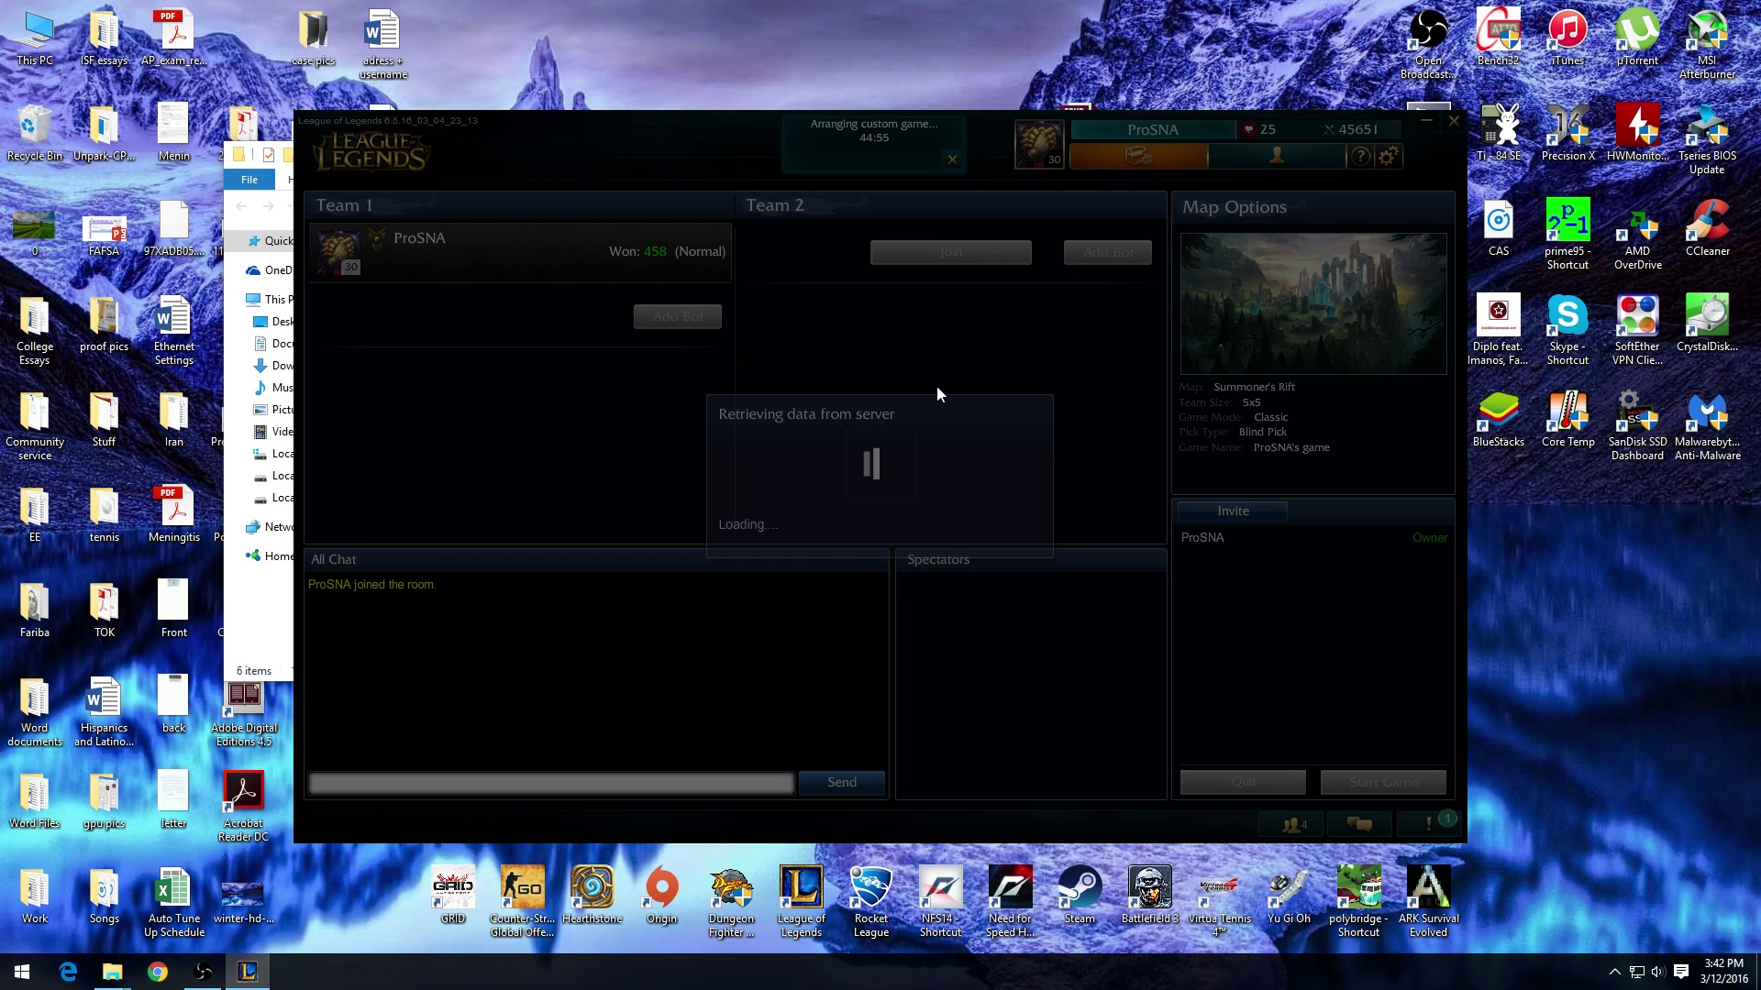
click(1096, 300)
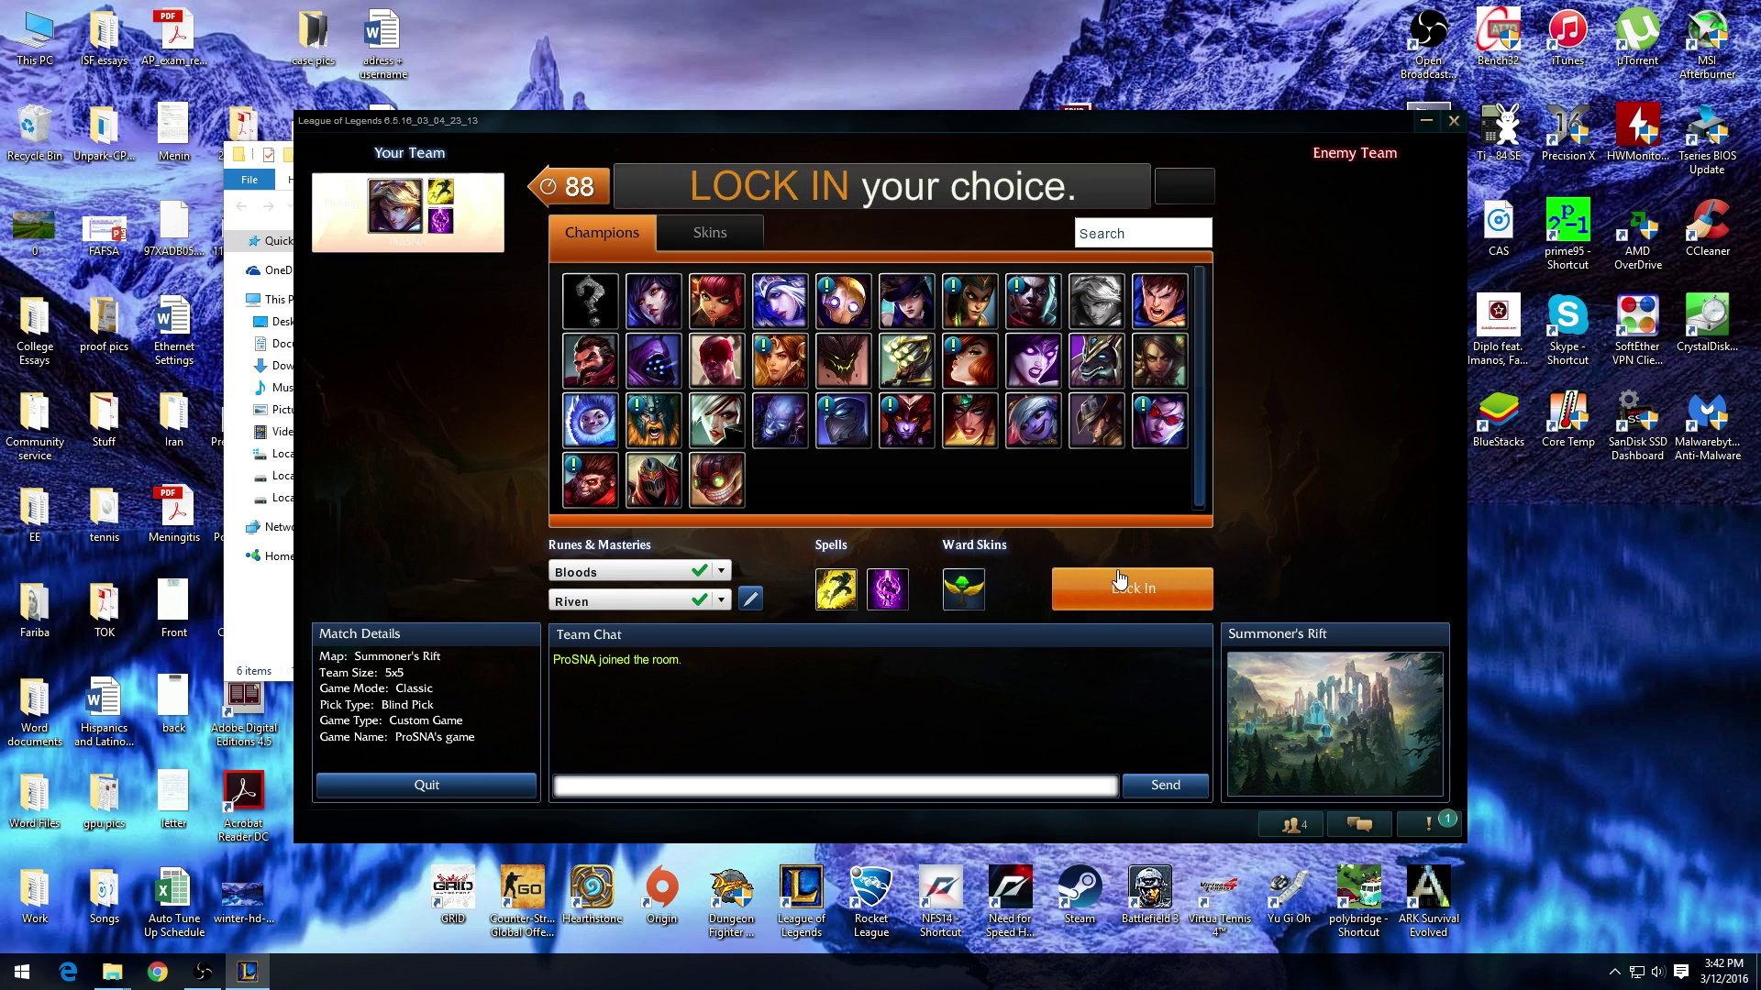
click(1118, 580)
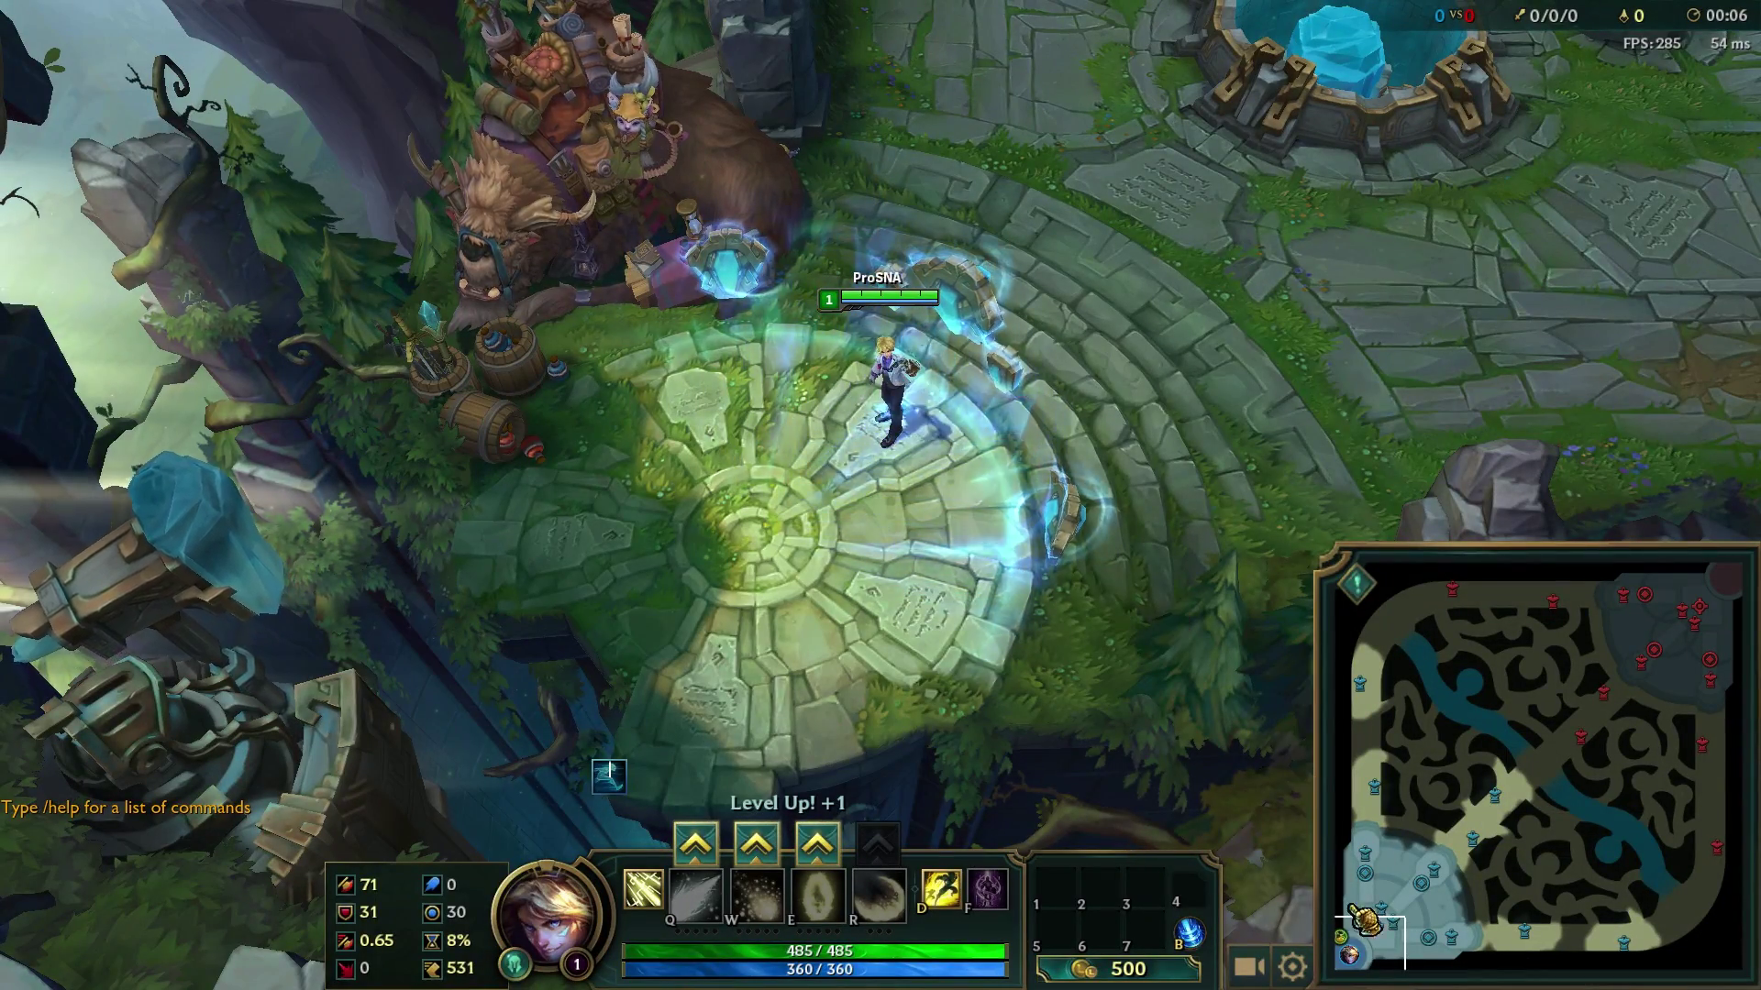
Look around the base and move Ezreal across the fountain platform
drag(1371, 942, 1393, 891)
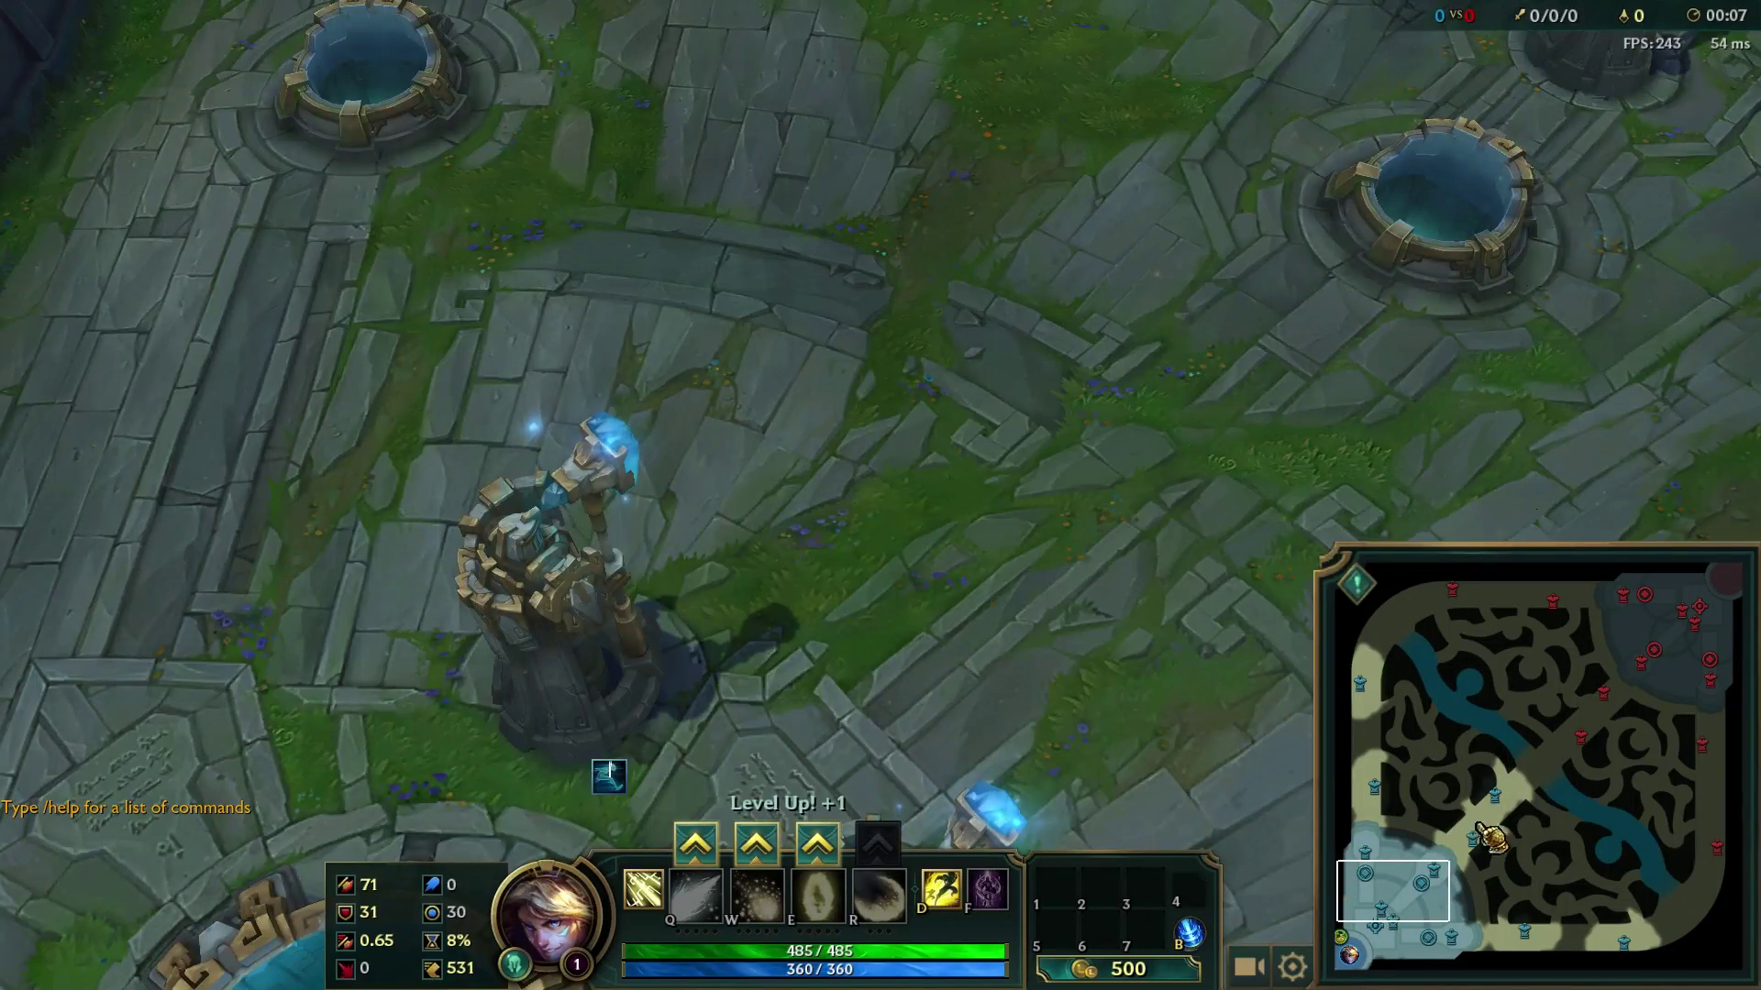
mouse_move(1412, 828)
mouse_down()
mouse_move(1498, 782)
mouse_move(1403, 944)
mouse_move(1366, 970)
mouse_up()
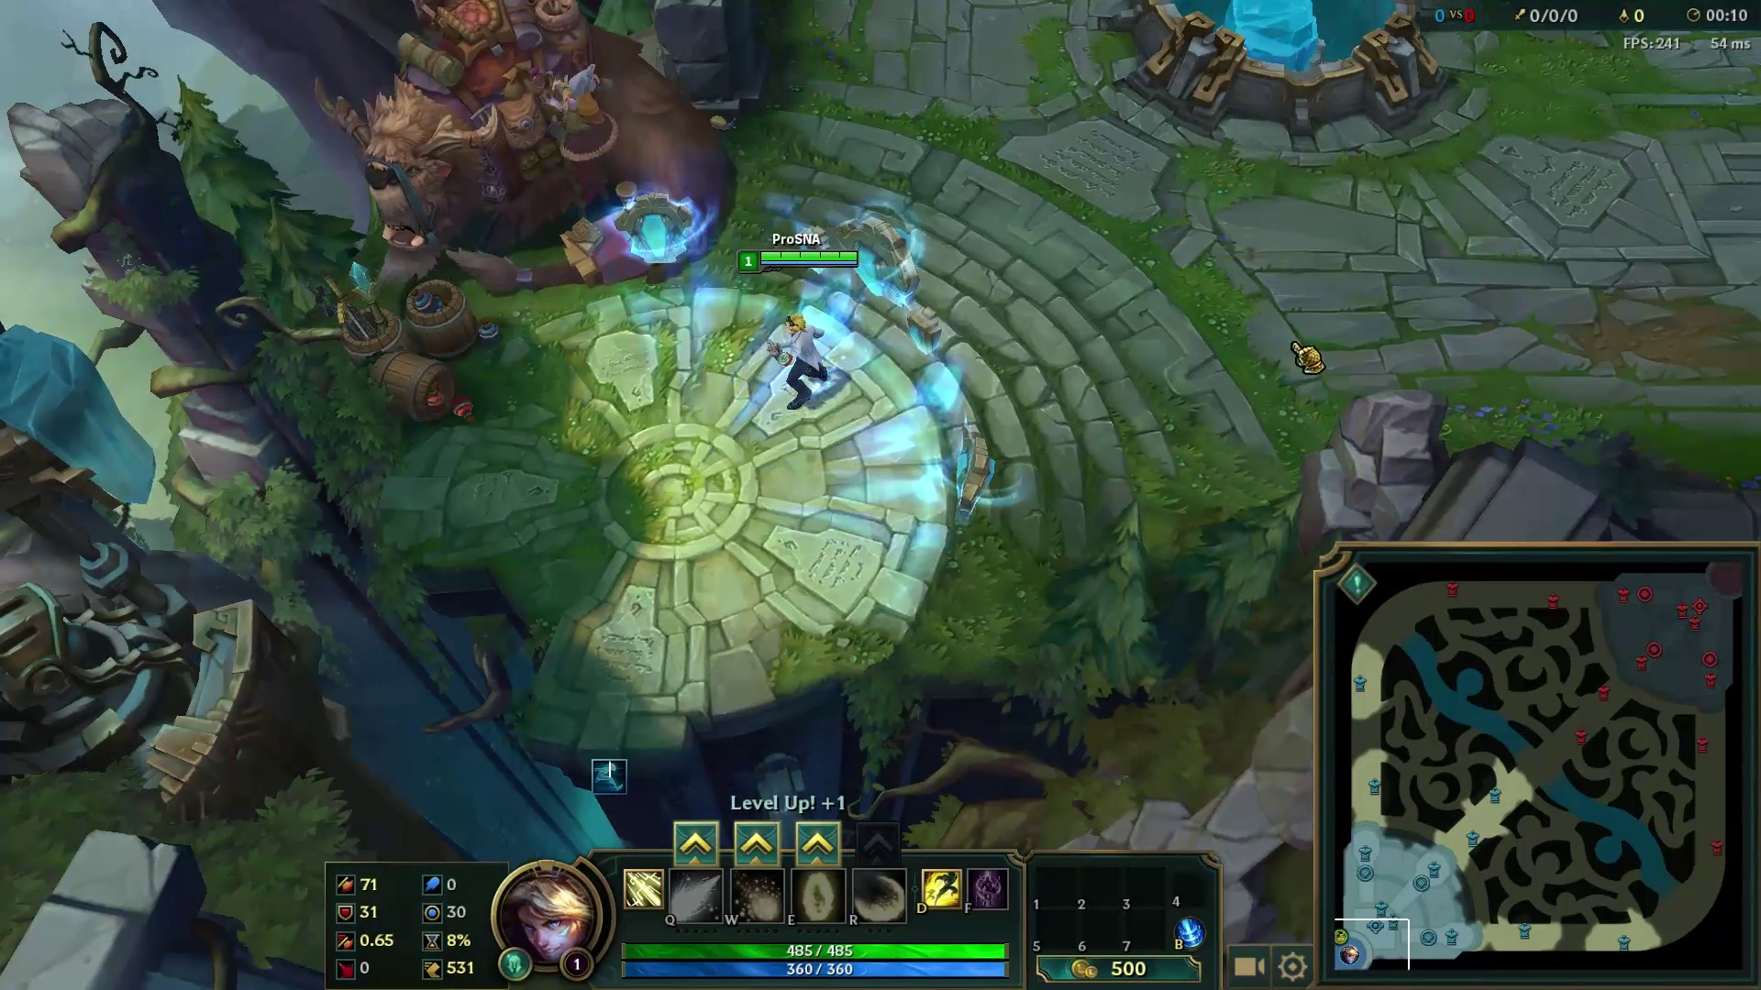
right_click(713, 349)
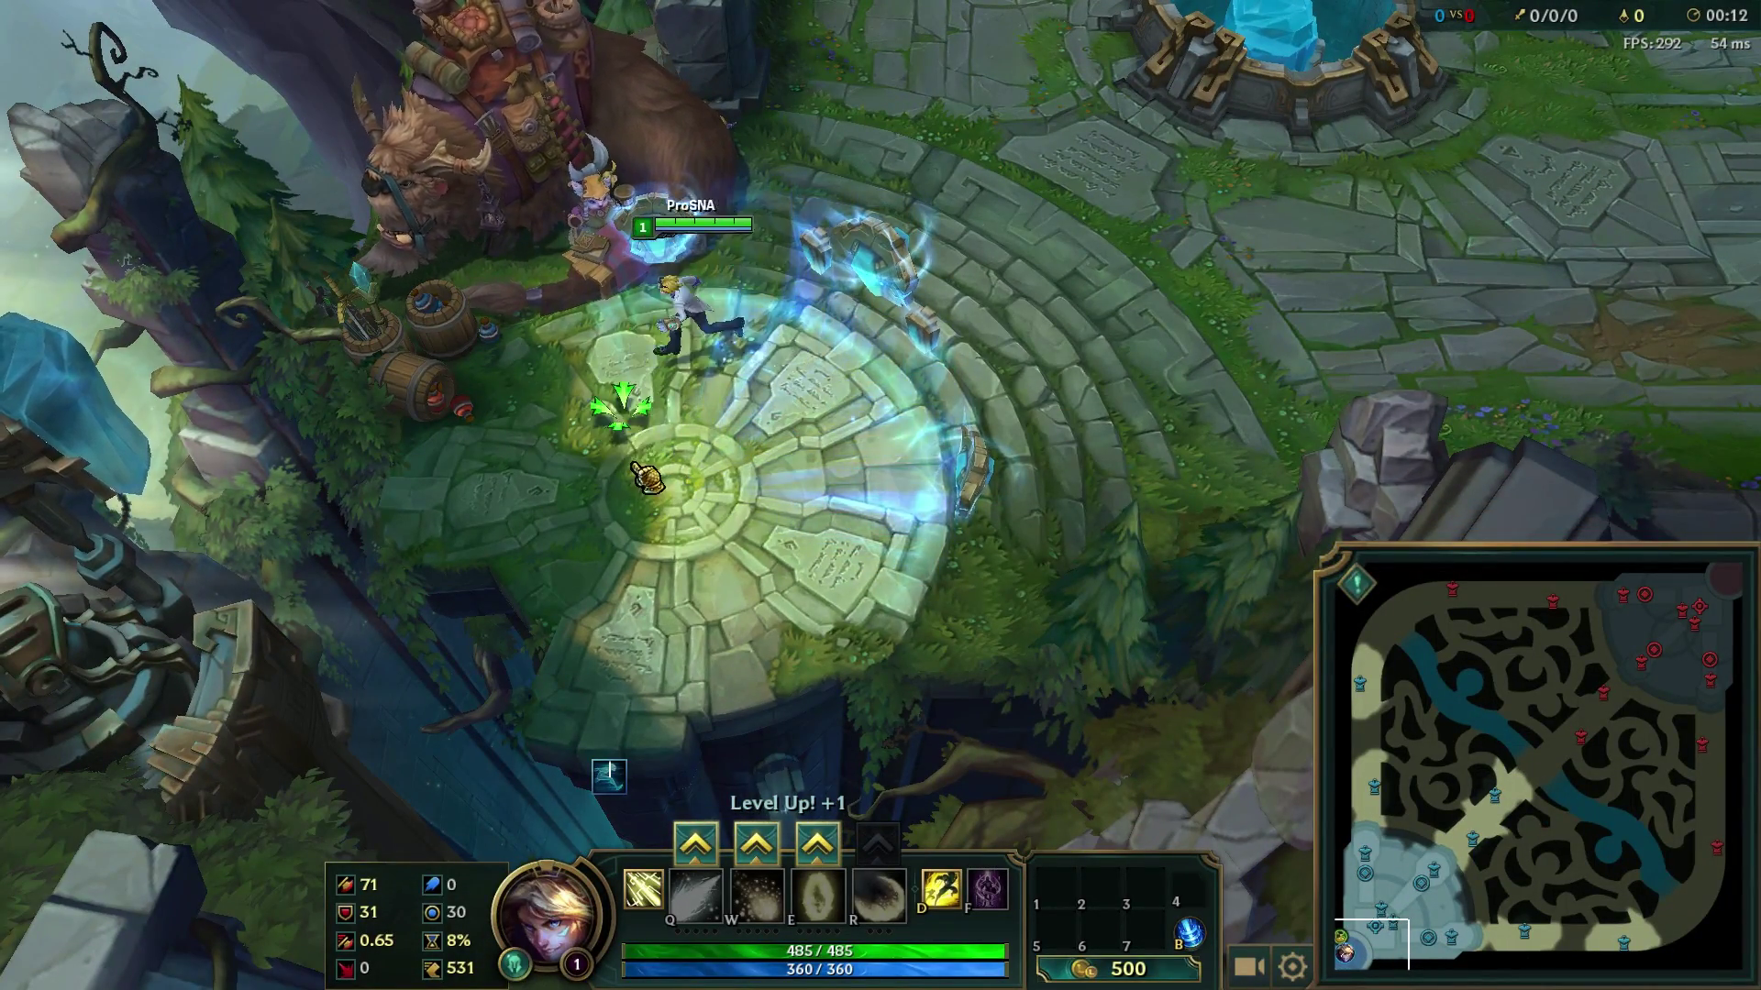
right_click(887, 360)
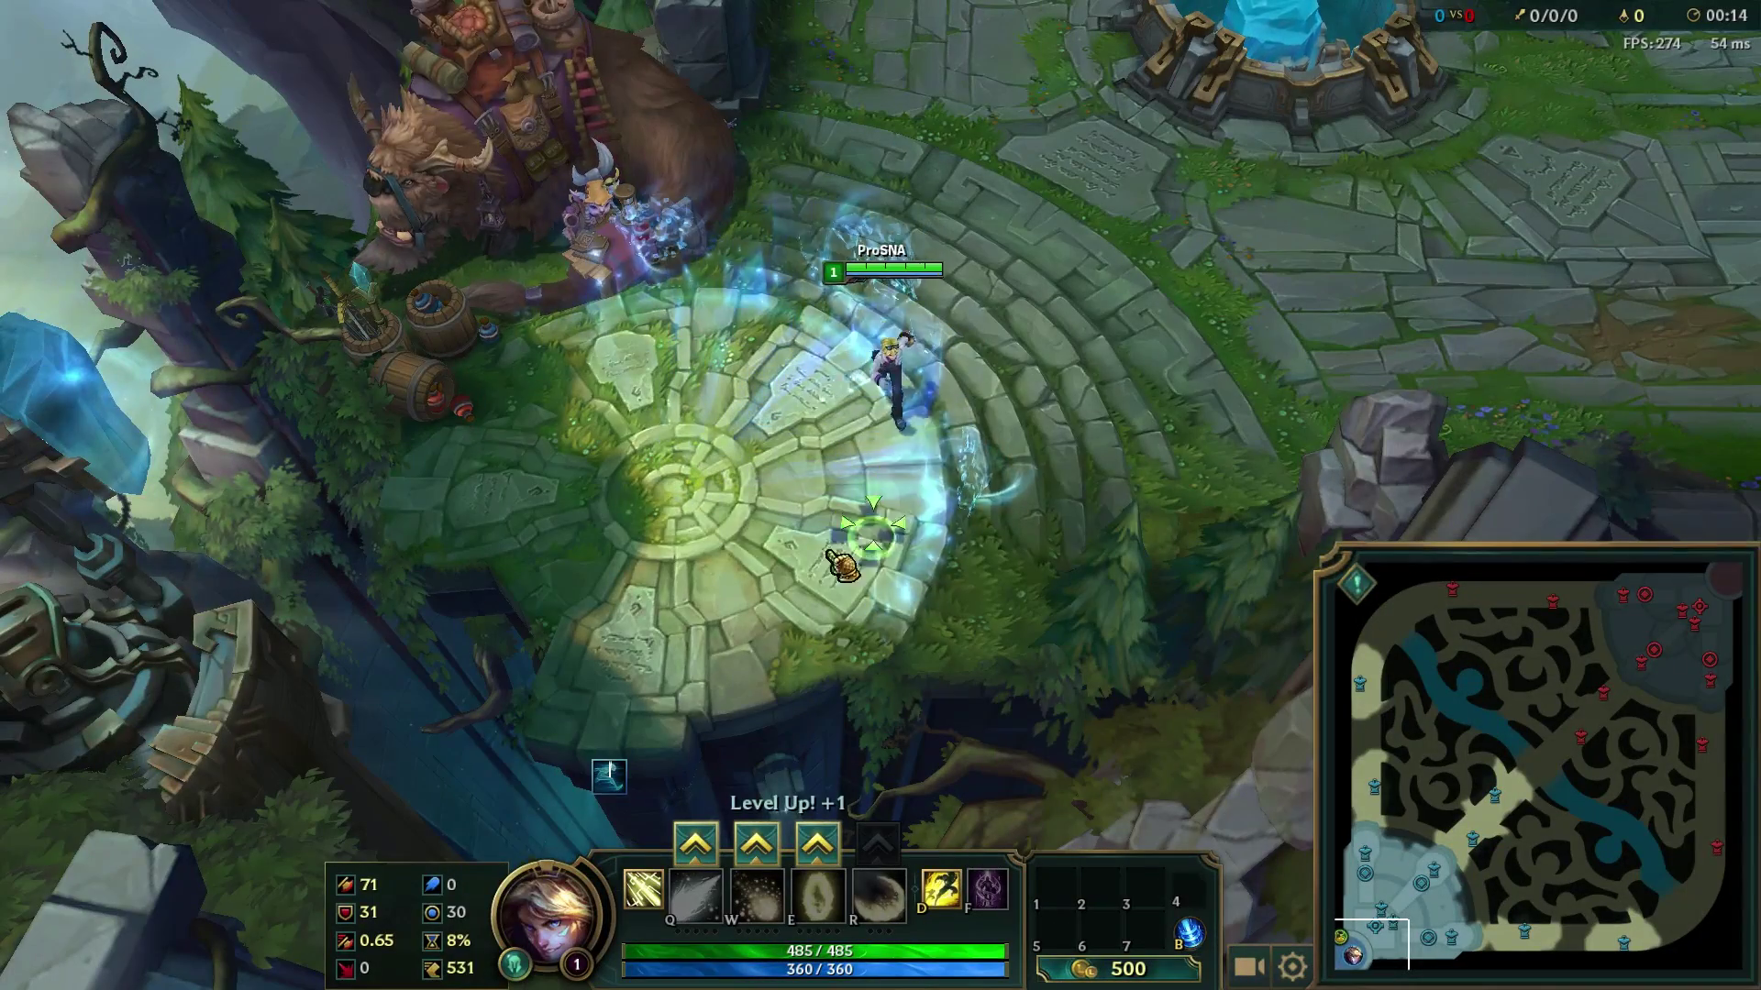
right_click(661, 480)
right_click(887, 315)
right_click(1003, 294)
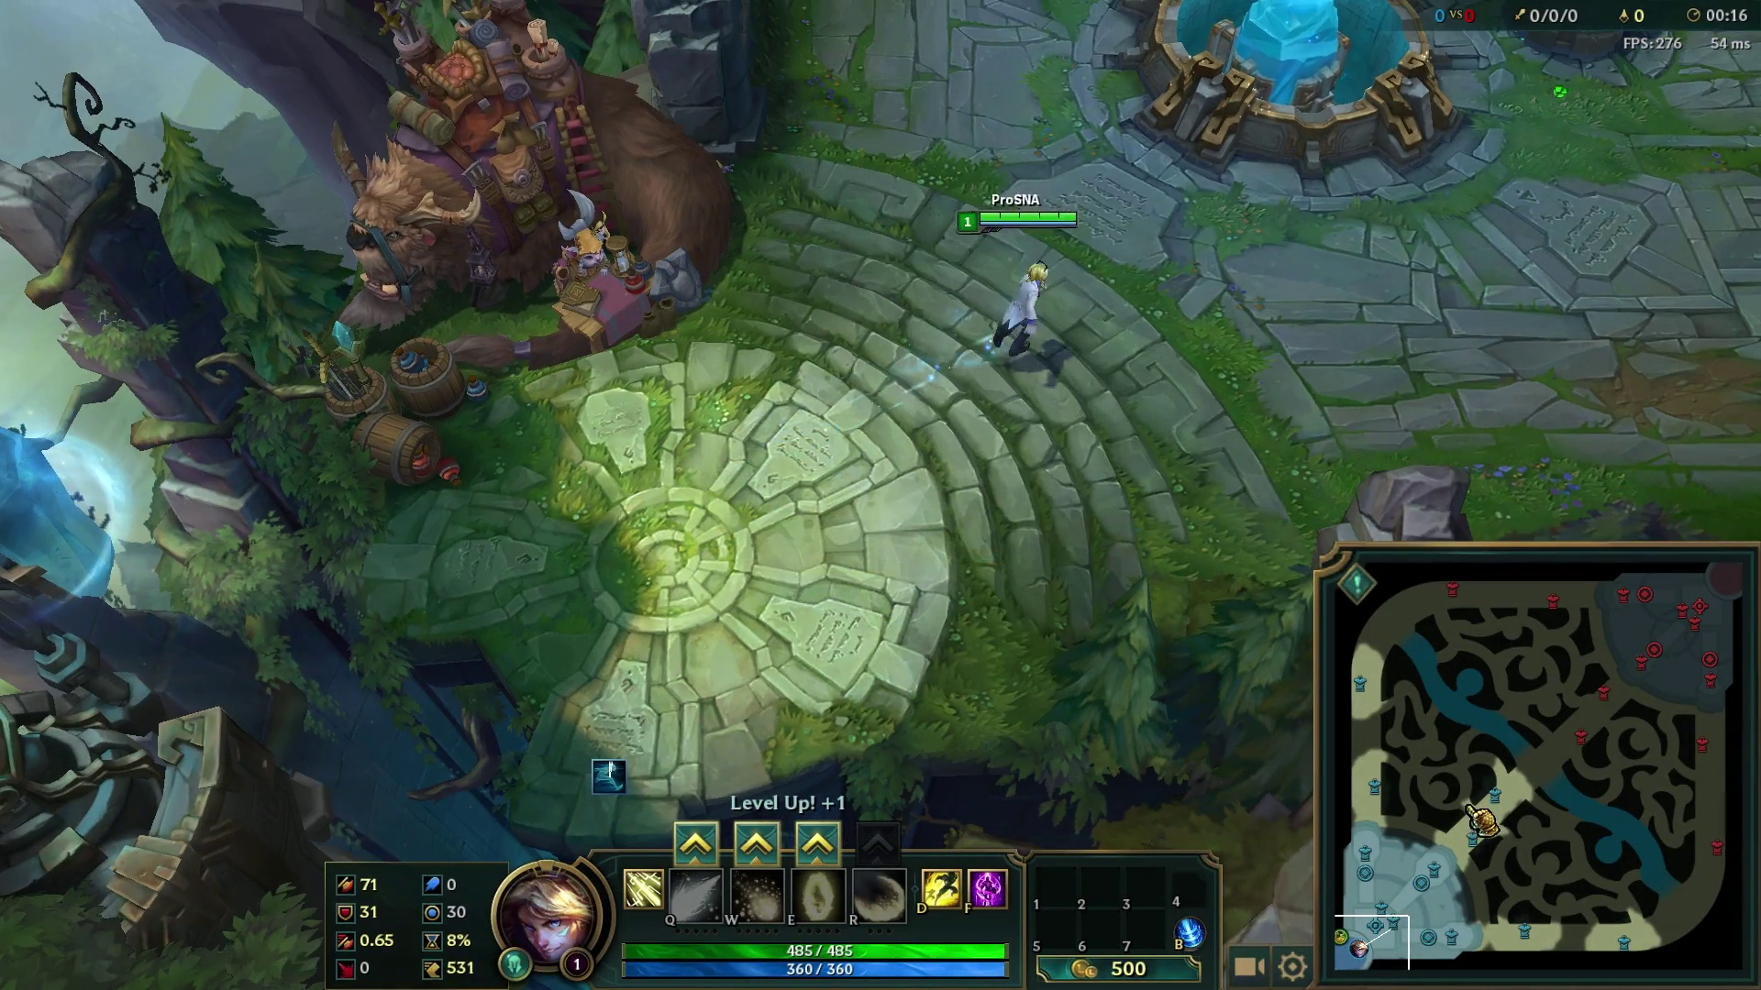
Teleport Ezreal to the mid-lane turret
click(1495, 794)
key(f)
click(942, 413)
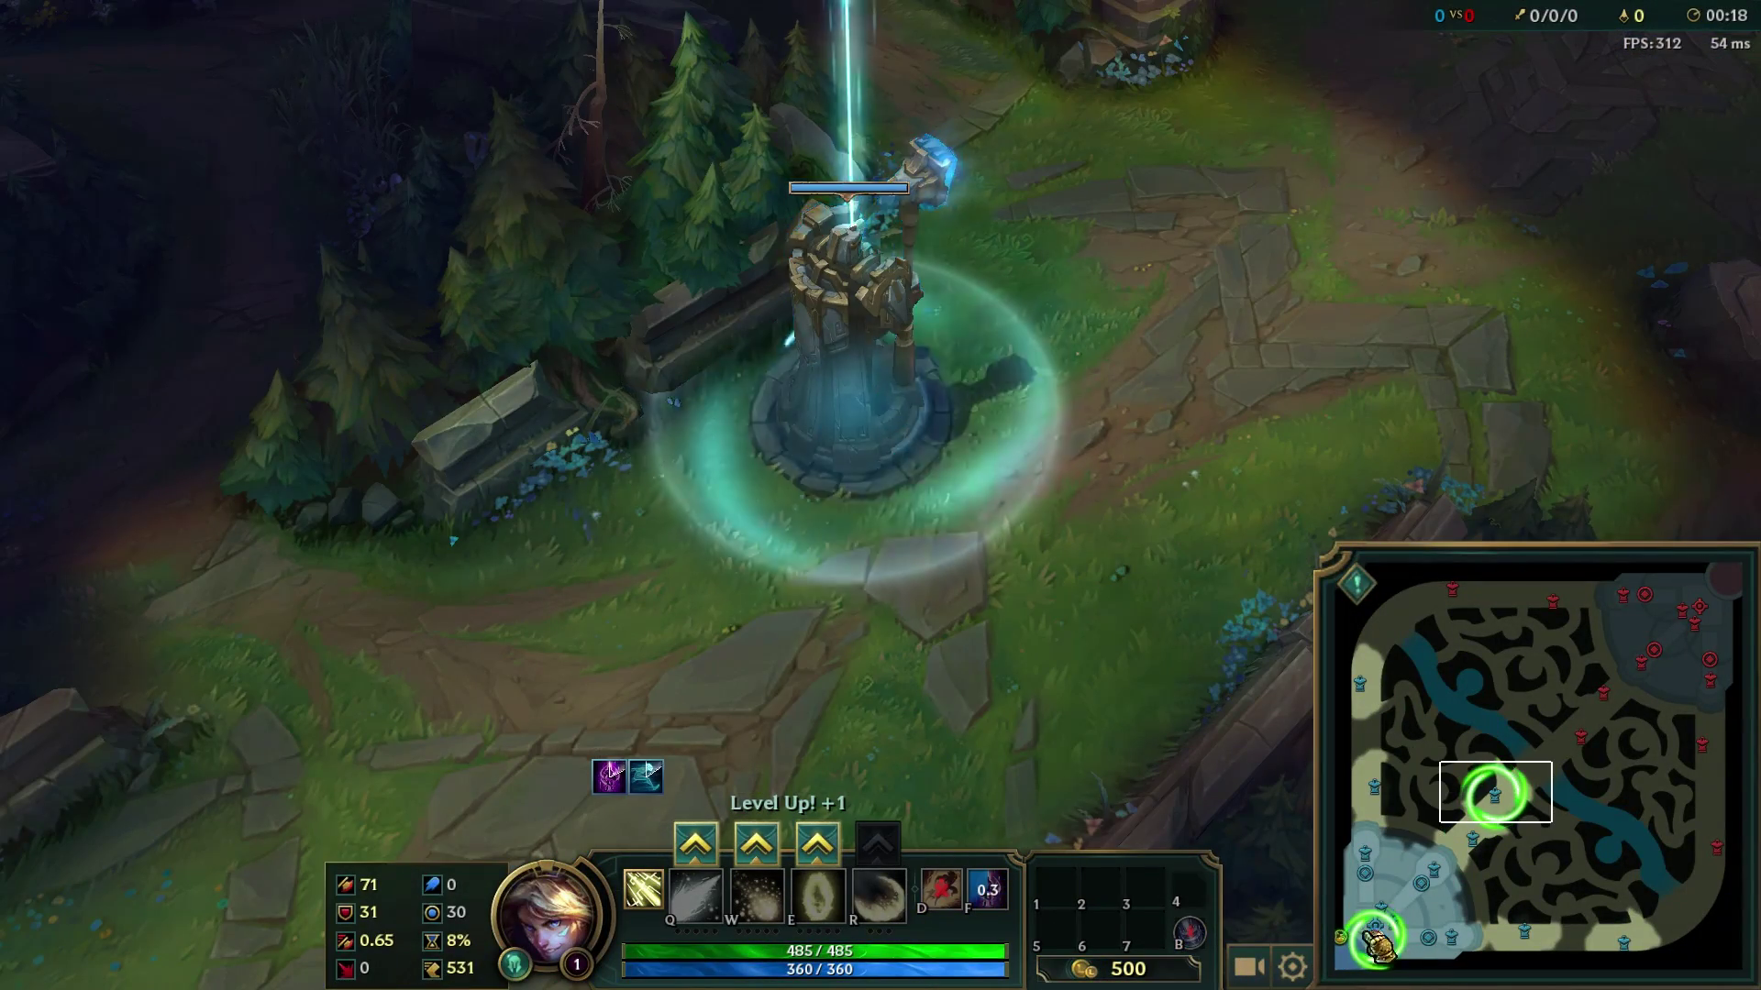
key(space)
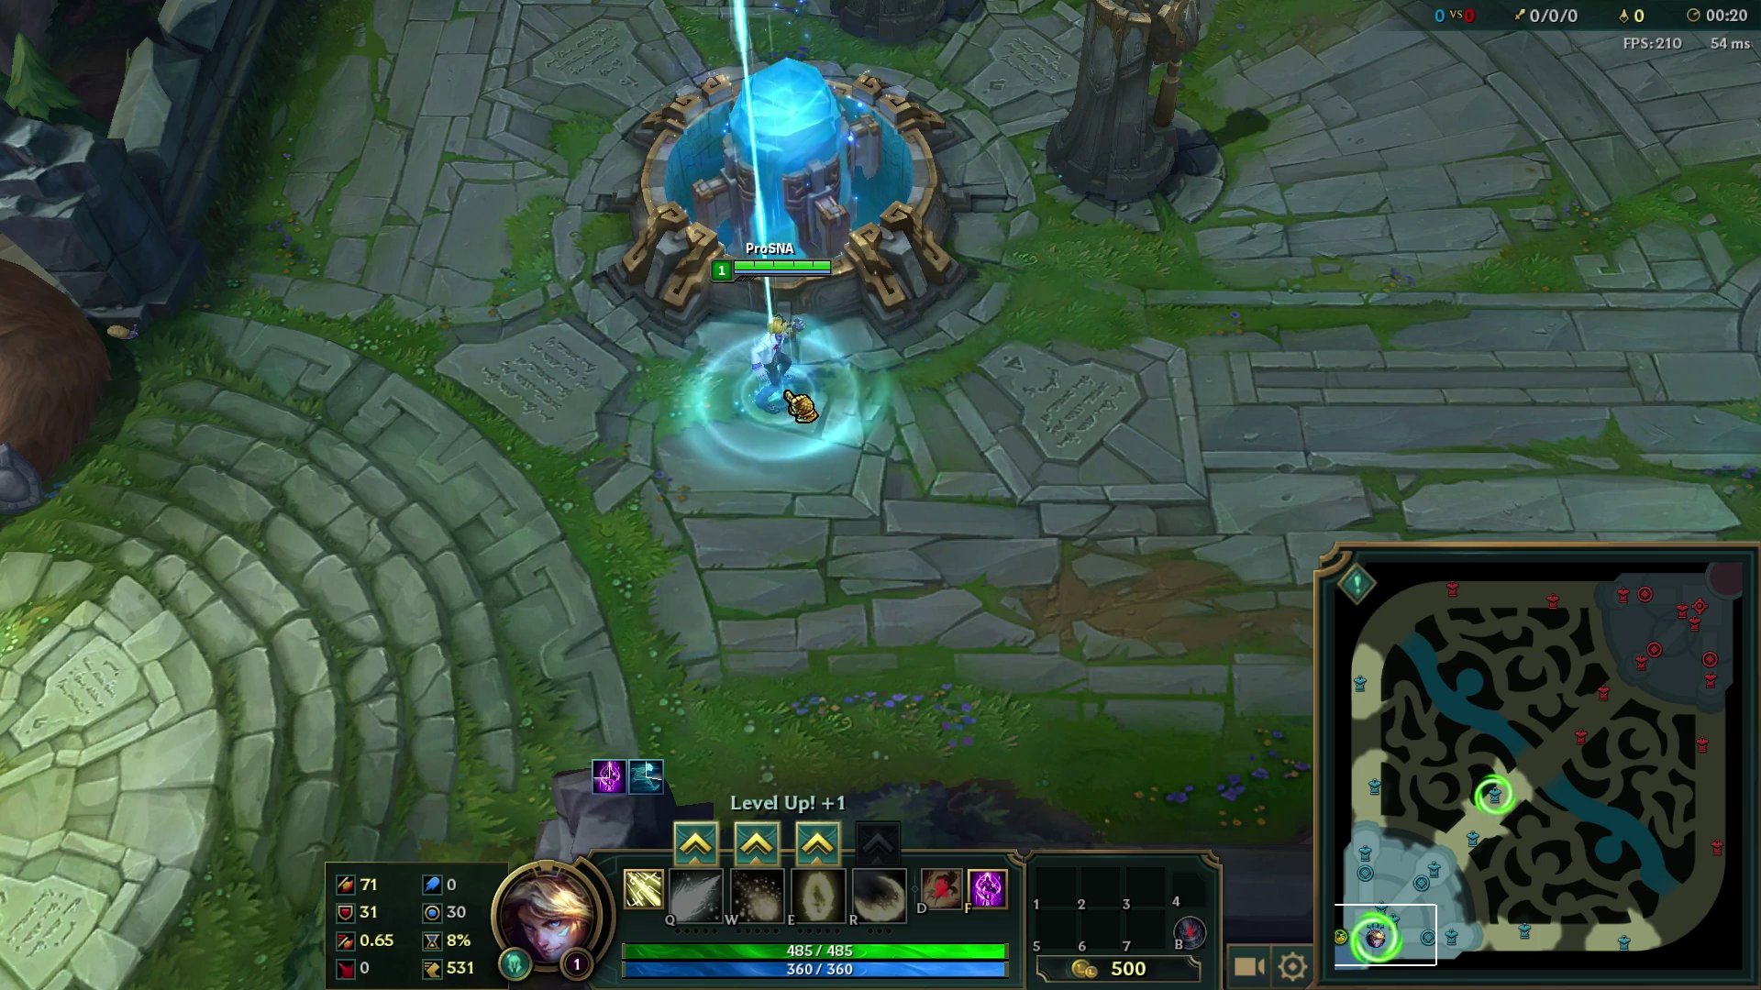
Walk Ezreal past the mid turret and up the lane, keeping the camera on him
click(1492, 819)
key(space)
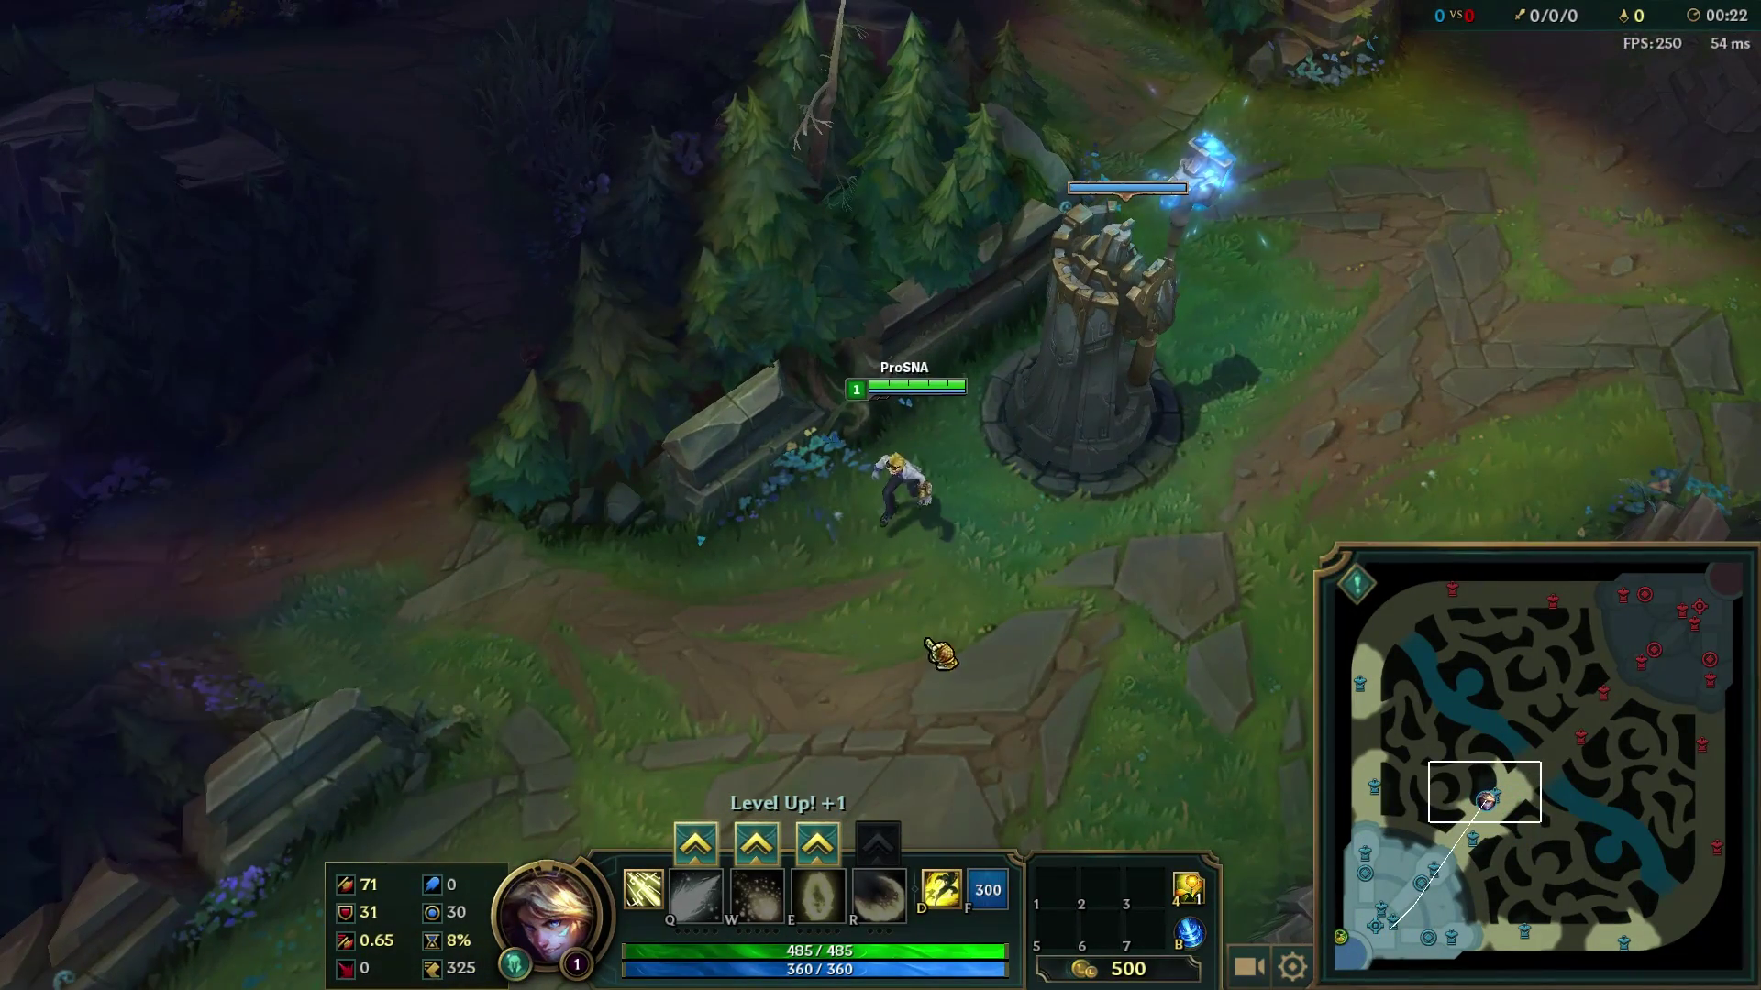
right_click(1049, 570)
right_click(1140, 491)
right_click(1307, 445)
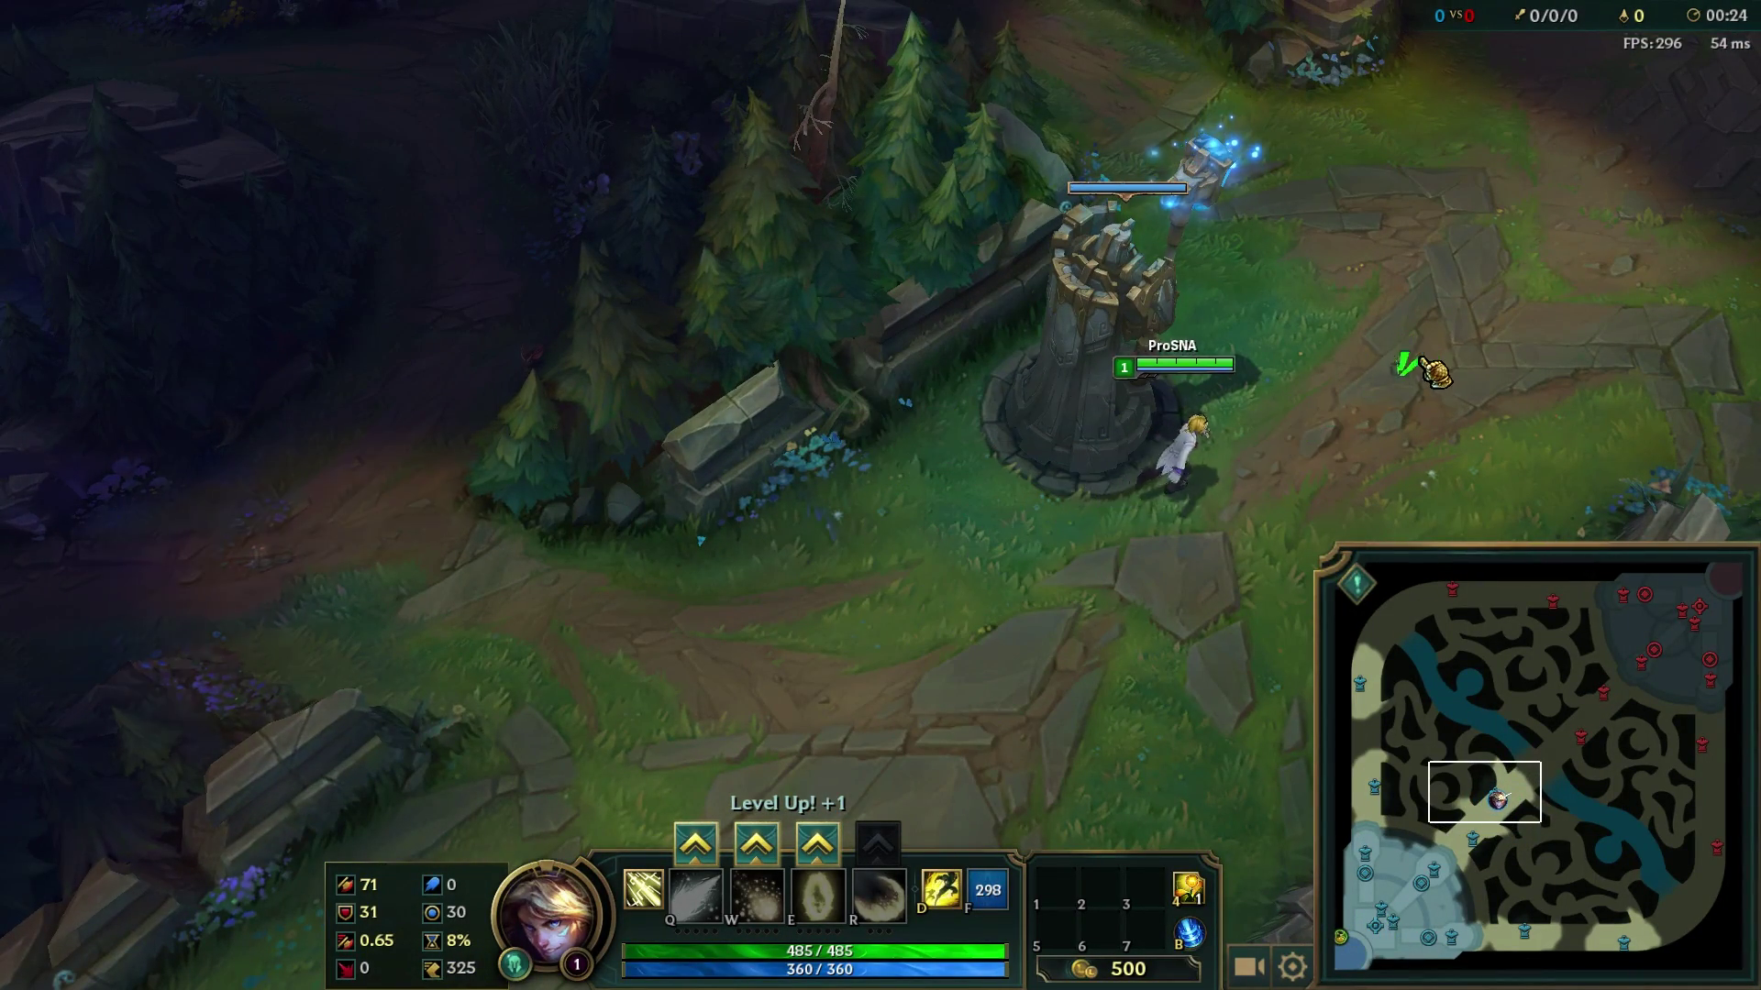
key(space)
right_click(1398, 154)
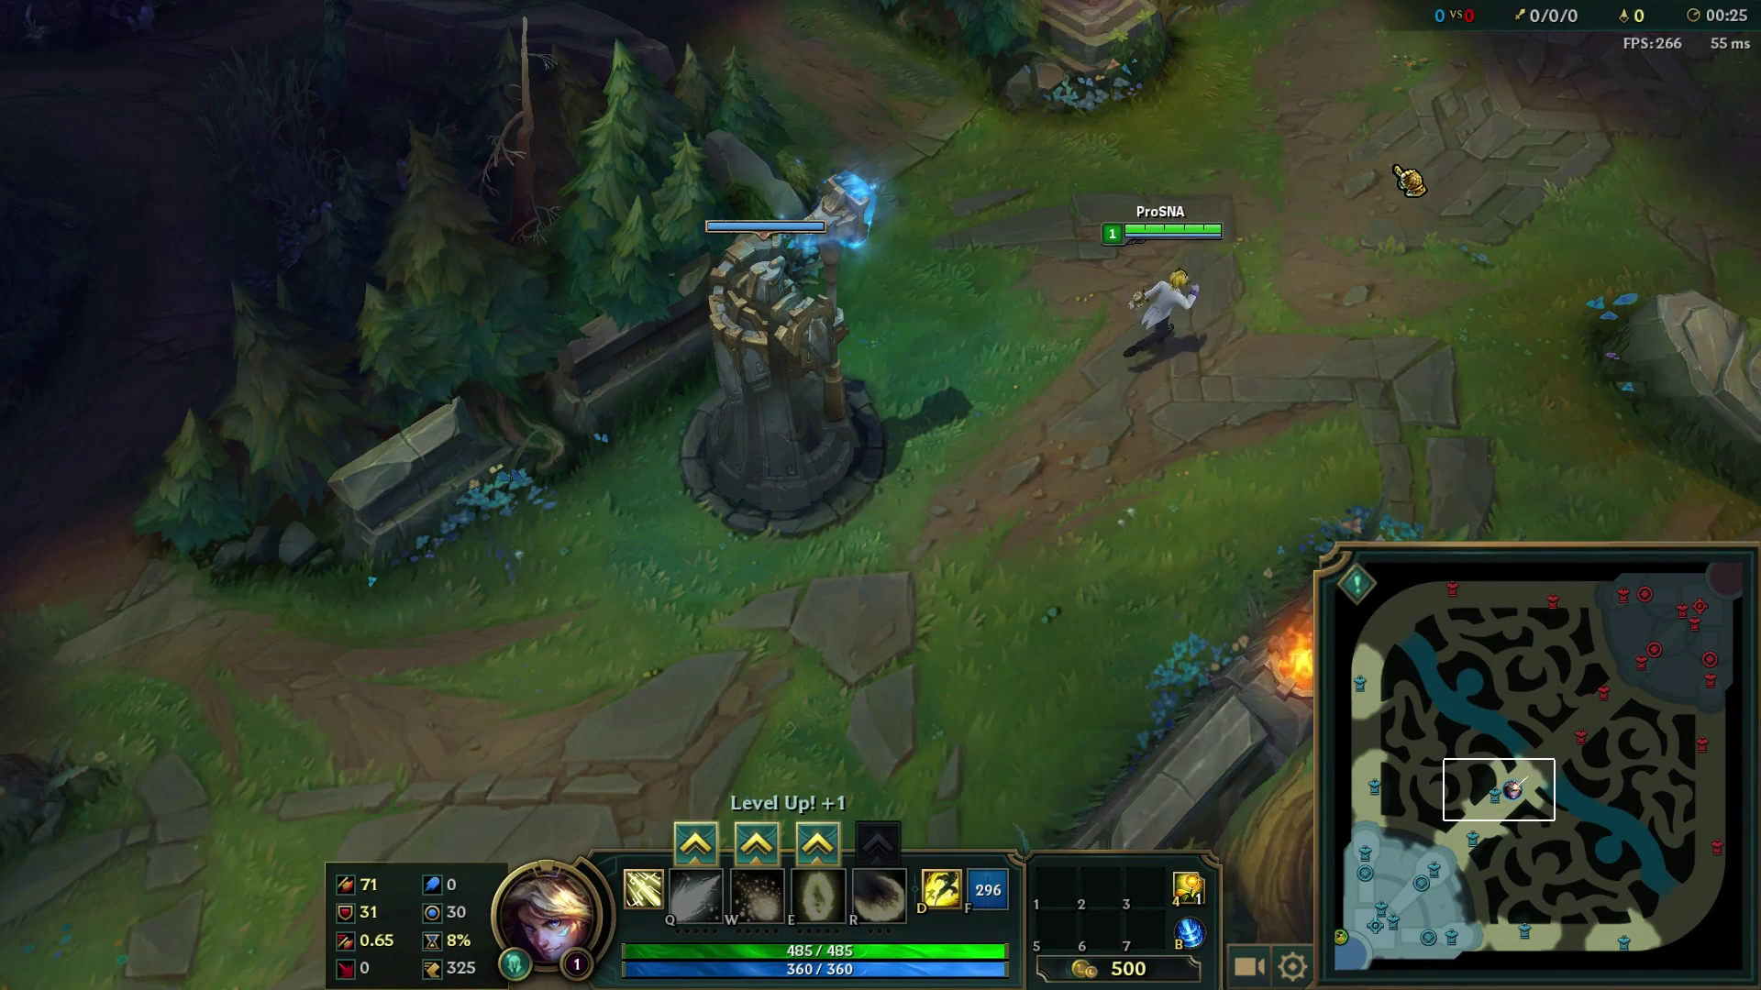
key(space)
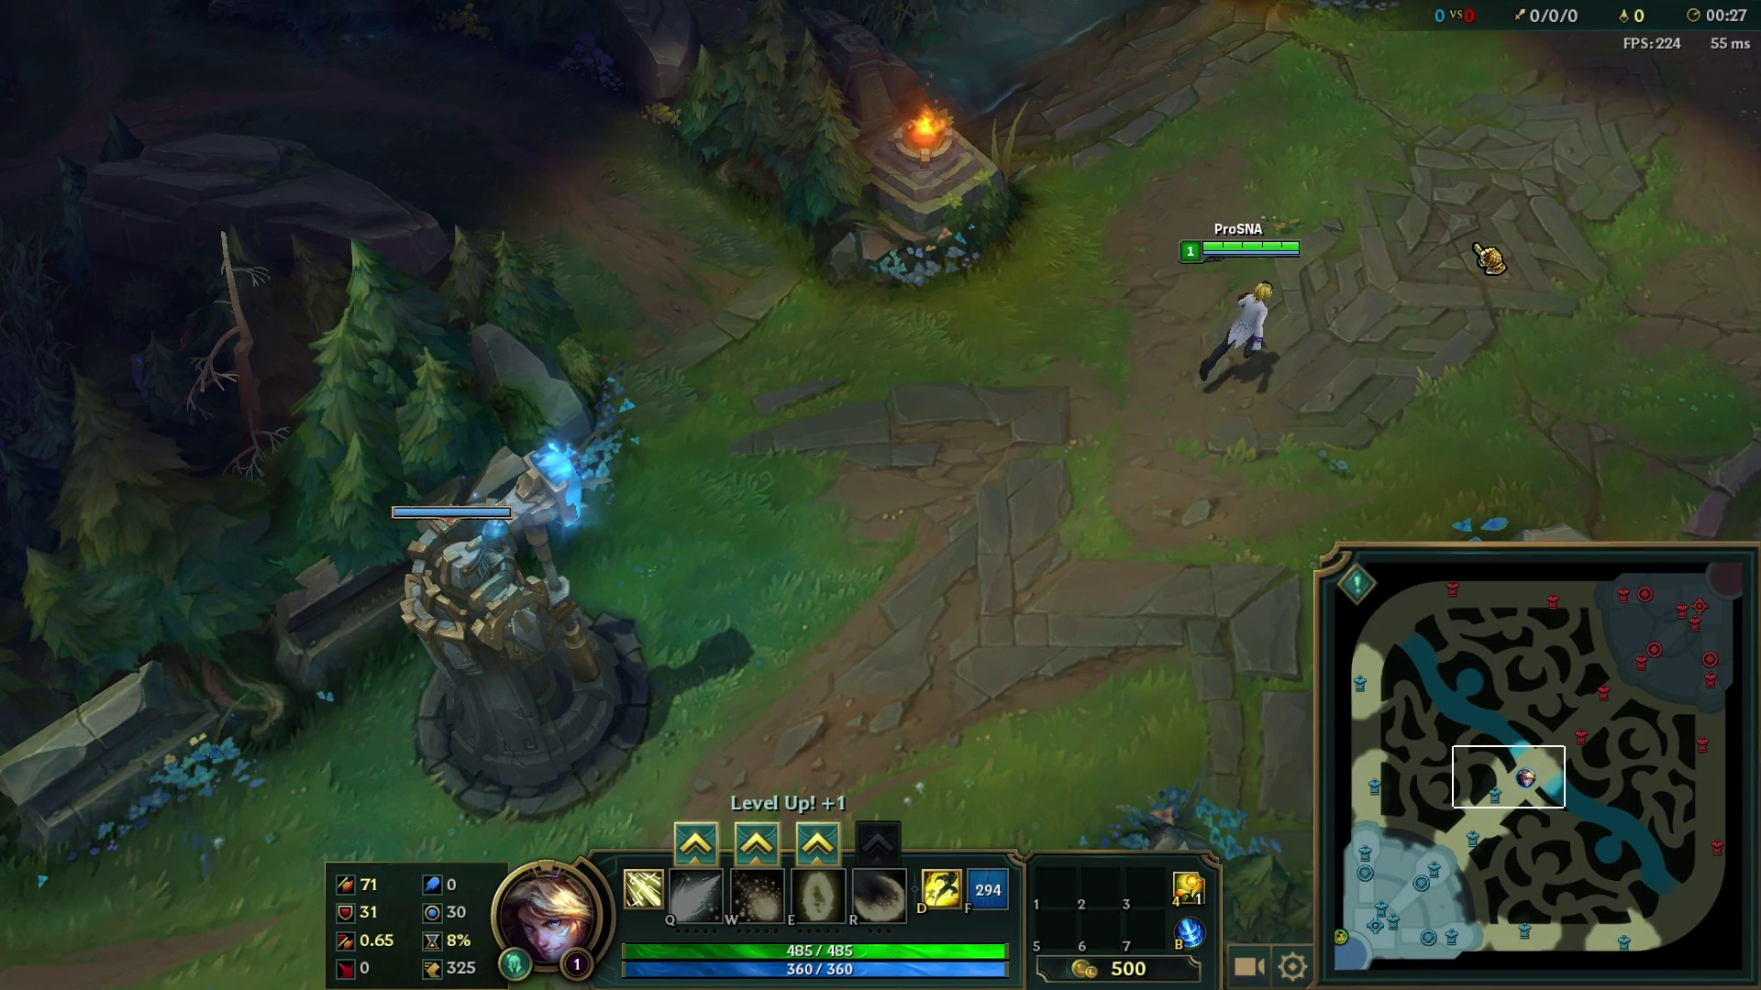
key(space)
right_click(1408, 291)
key(space)
Cast Mystic Shot and keep walking Ezreal up mid lane toward the river
key(space)
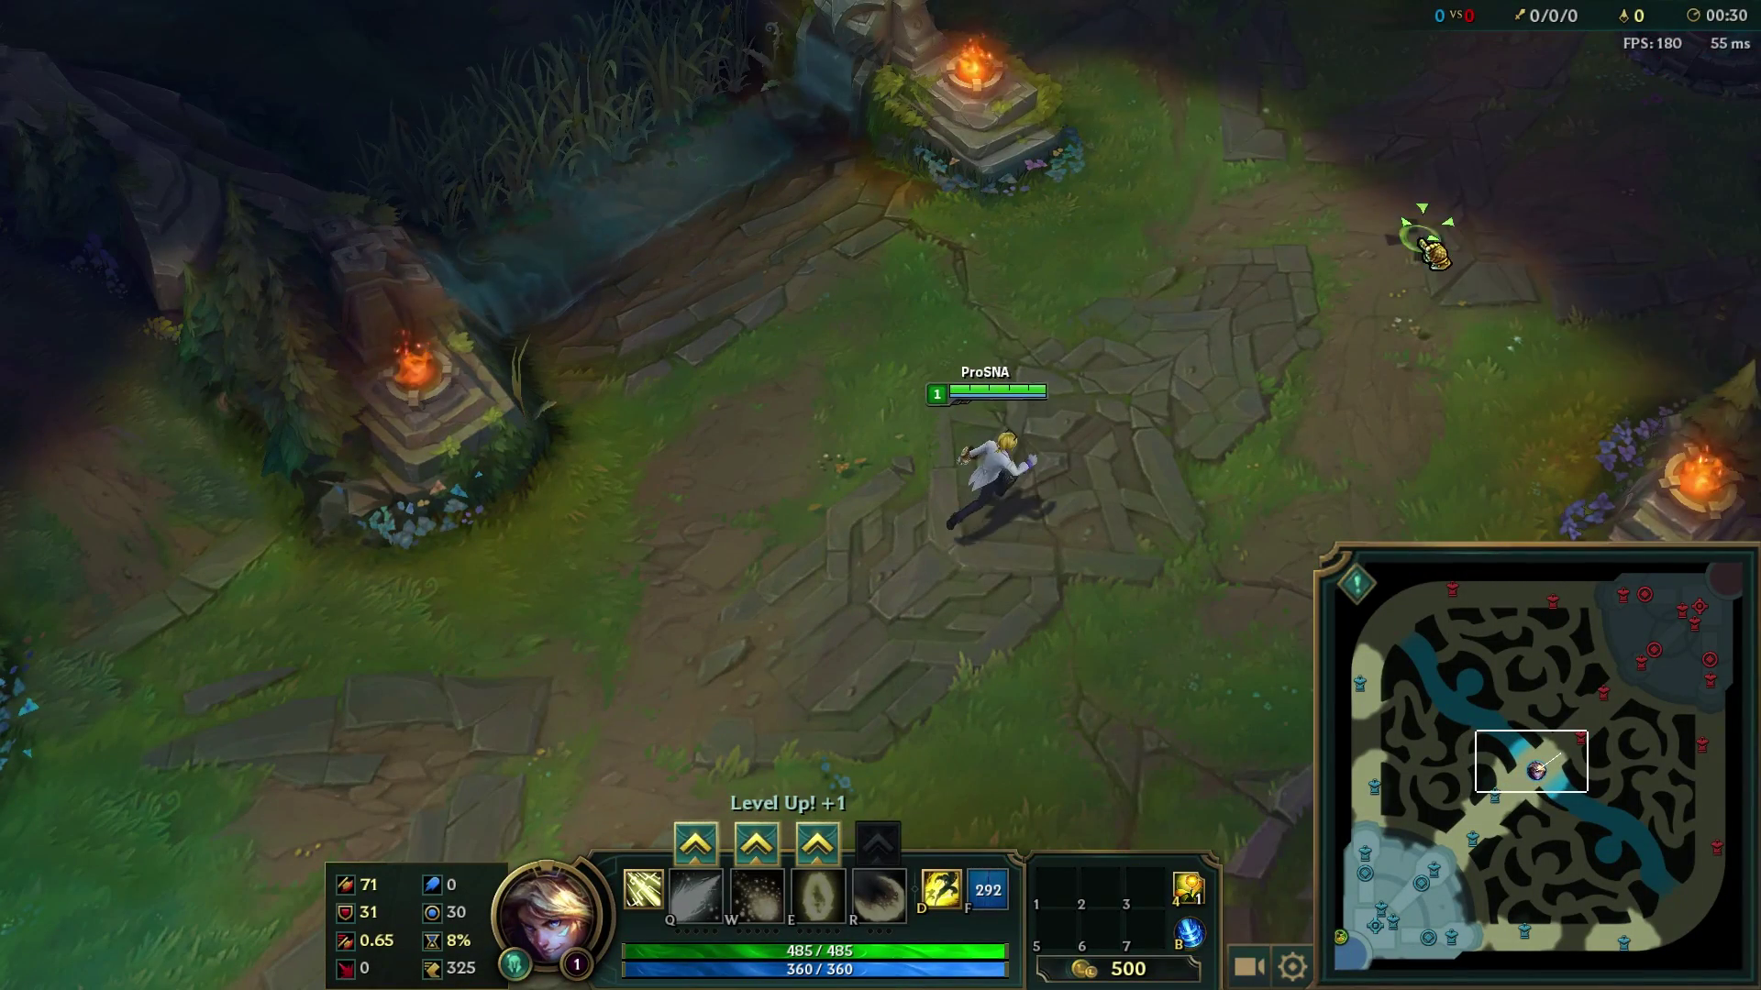
key(ctrl+q)
right_click(1435, 244)
key(space)
key(q)
right_click(697, 316)
right_click(759, 629)
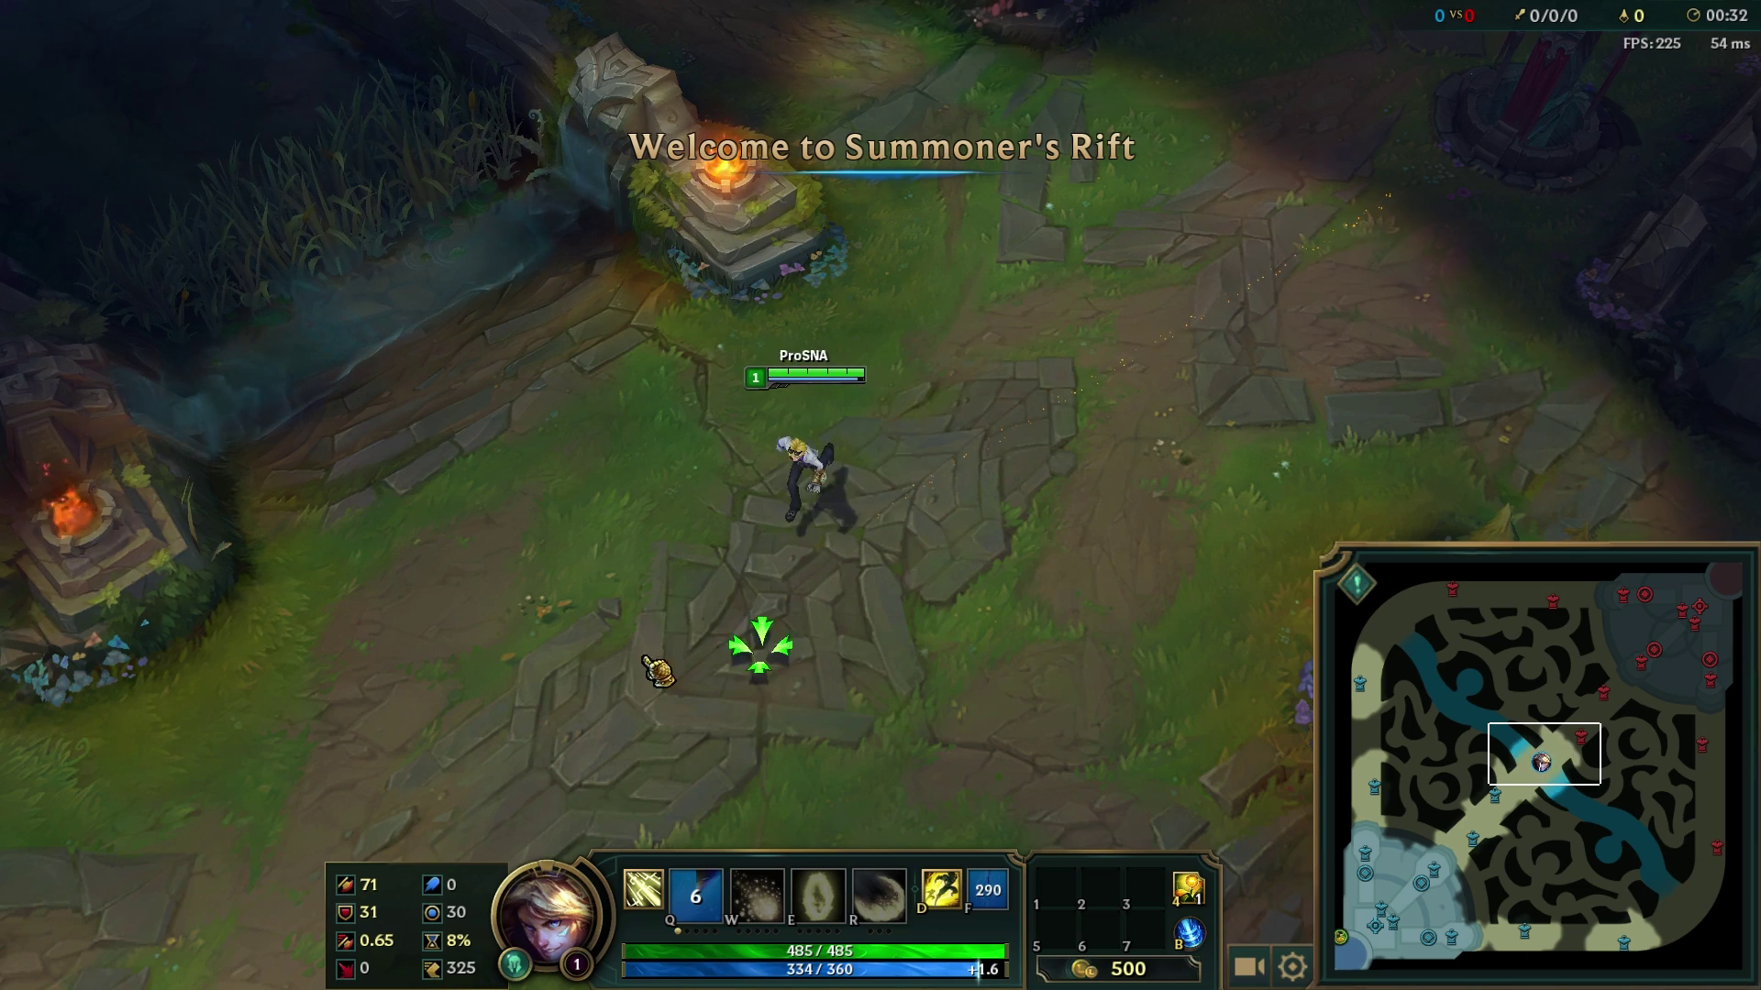
key(space)
right_click(719, 668)
key(space)
right_click(872, 530)
right_click(1126, 395)
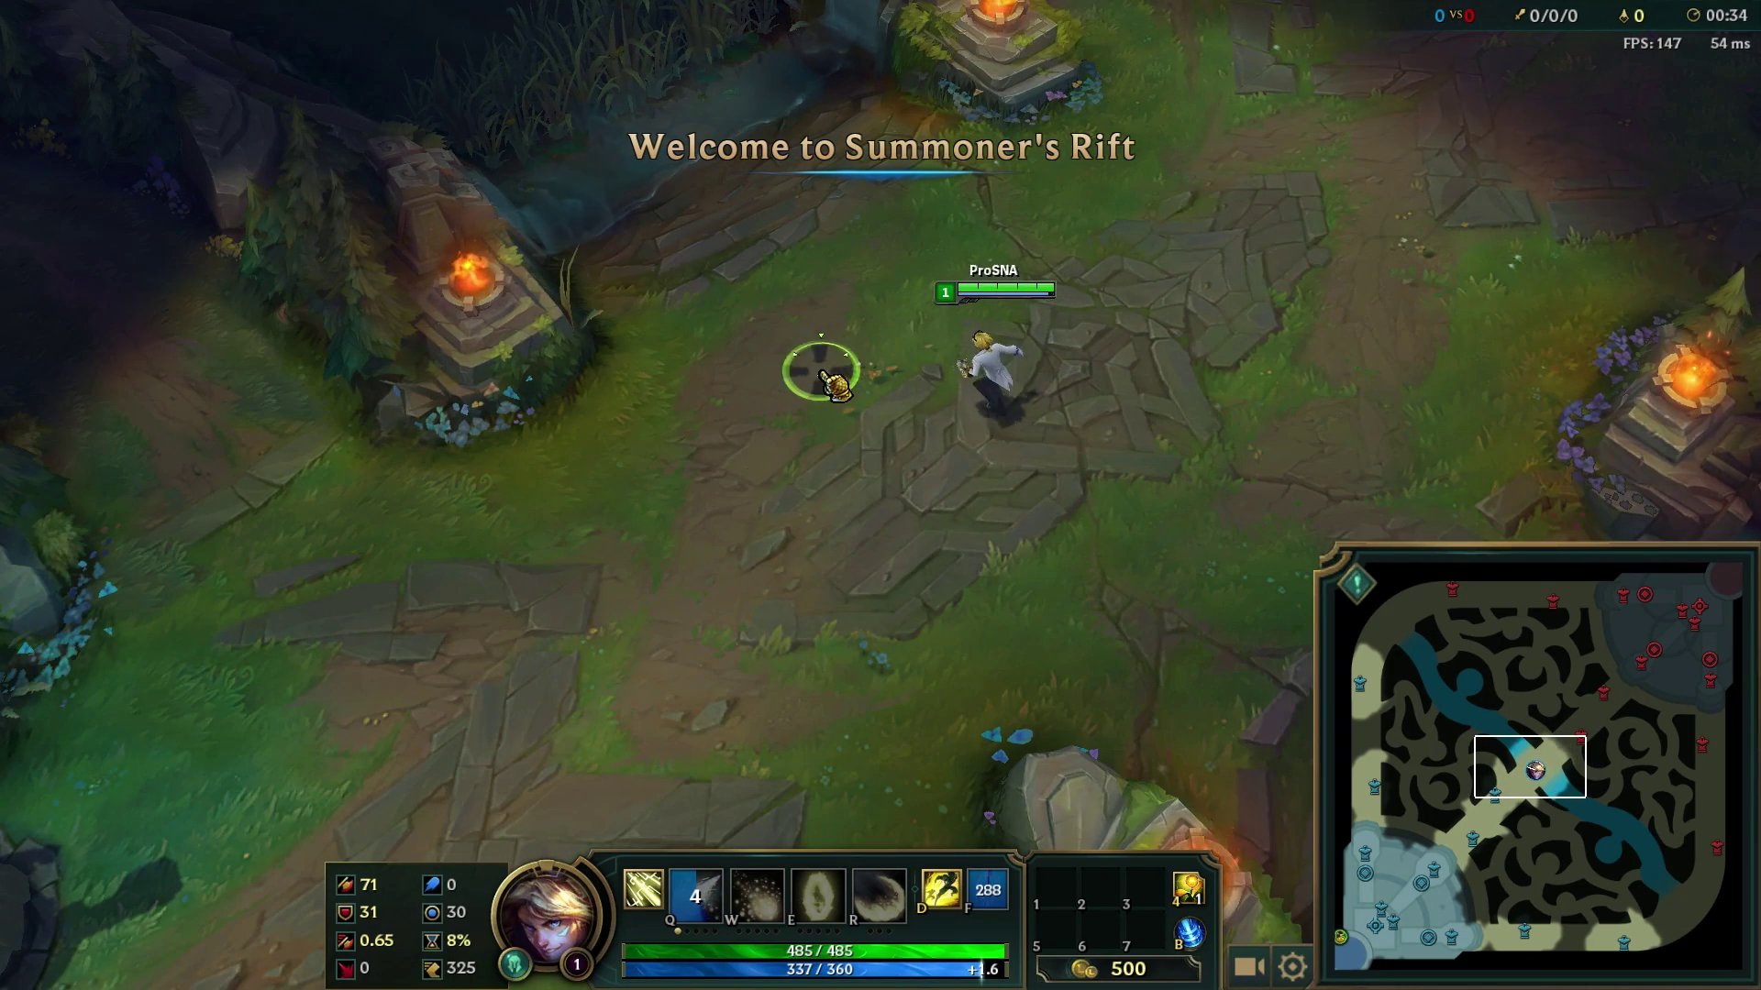
right_click(670, 401)
right_click(592, 532)
right_click(658, 662)
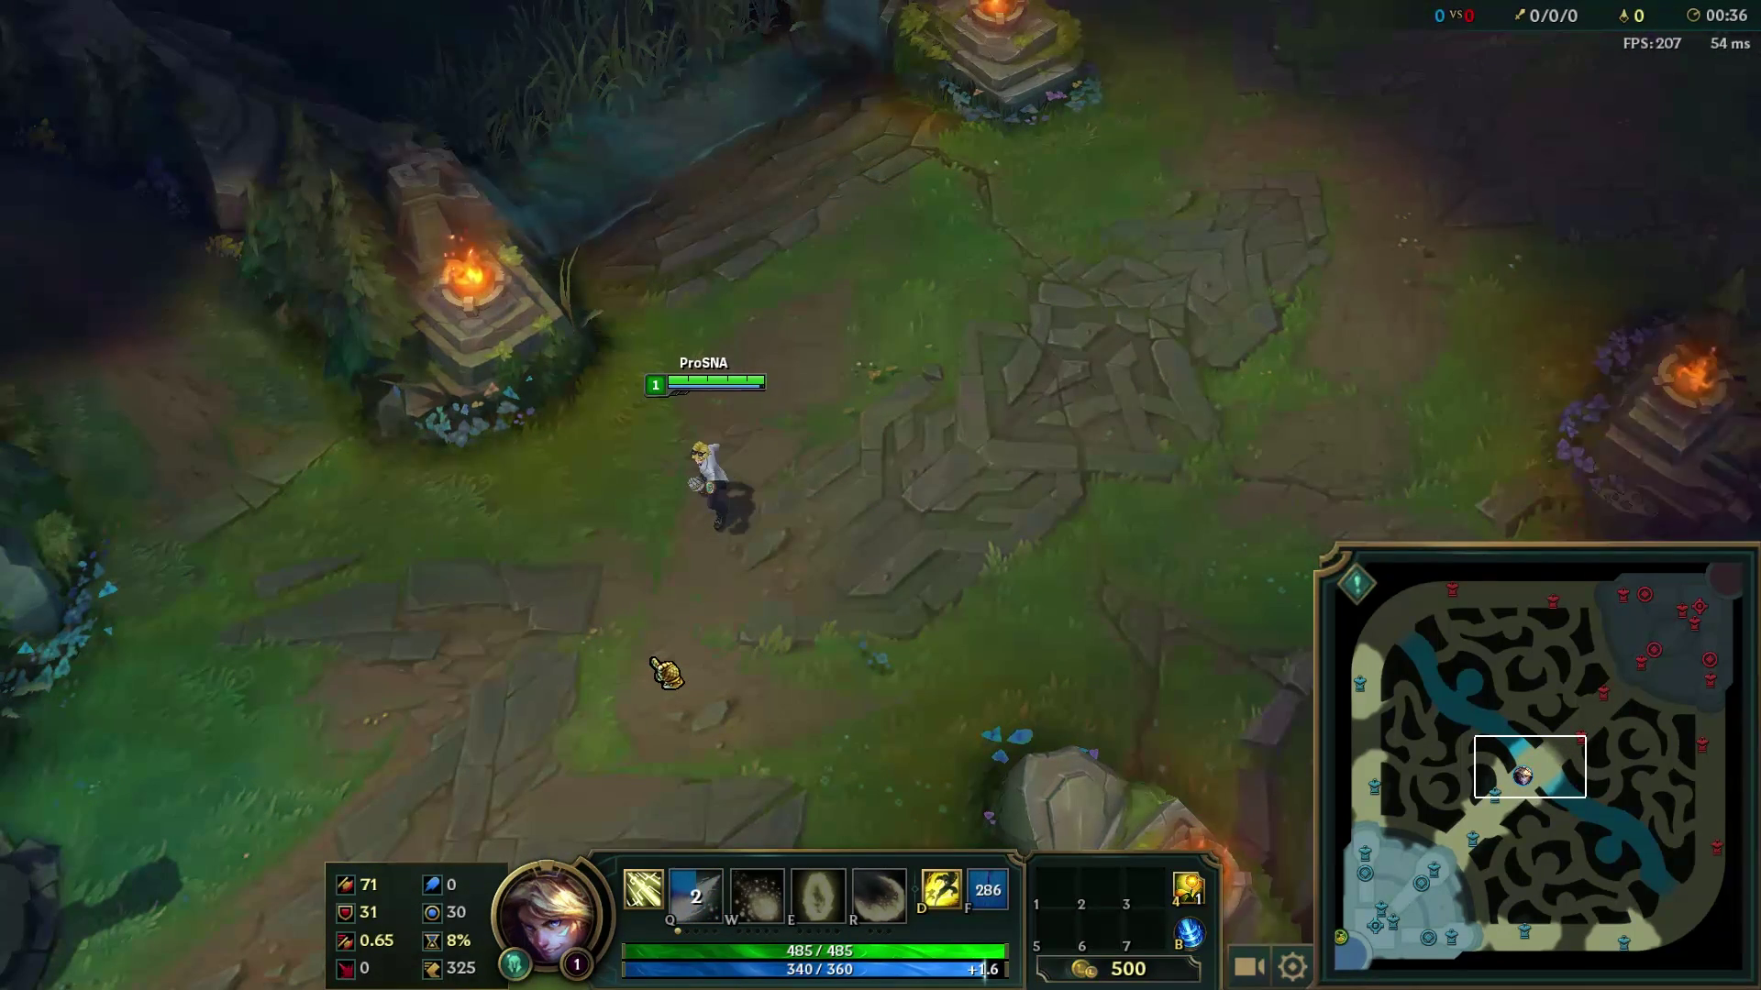